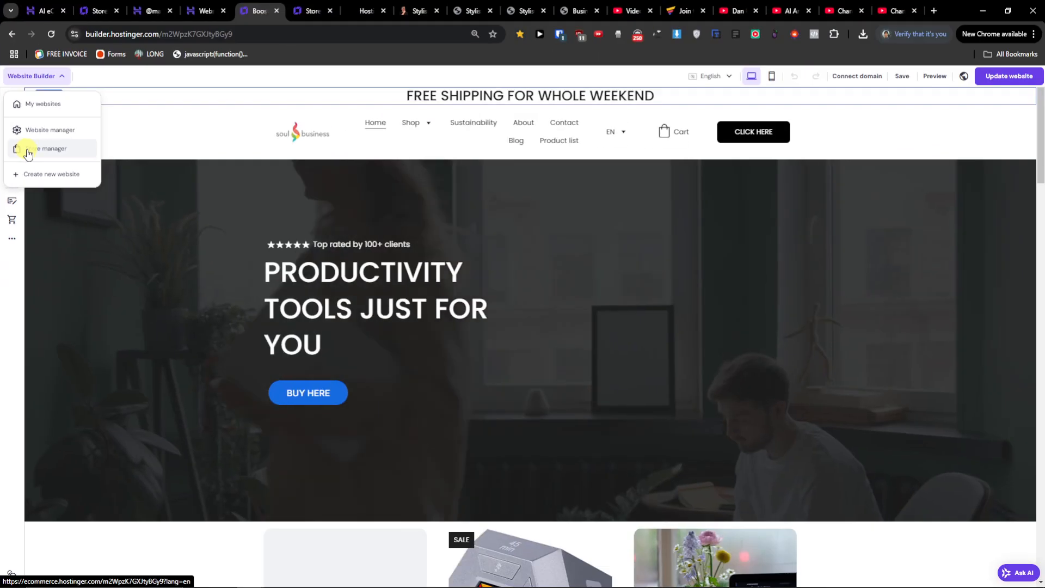
# Open the store manager and review the Payments page's payment options.
pyautogui.click(40, 154)
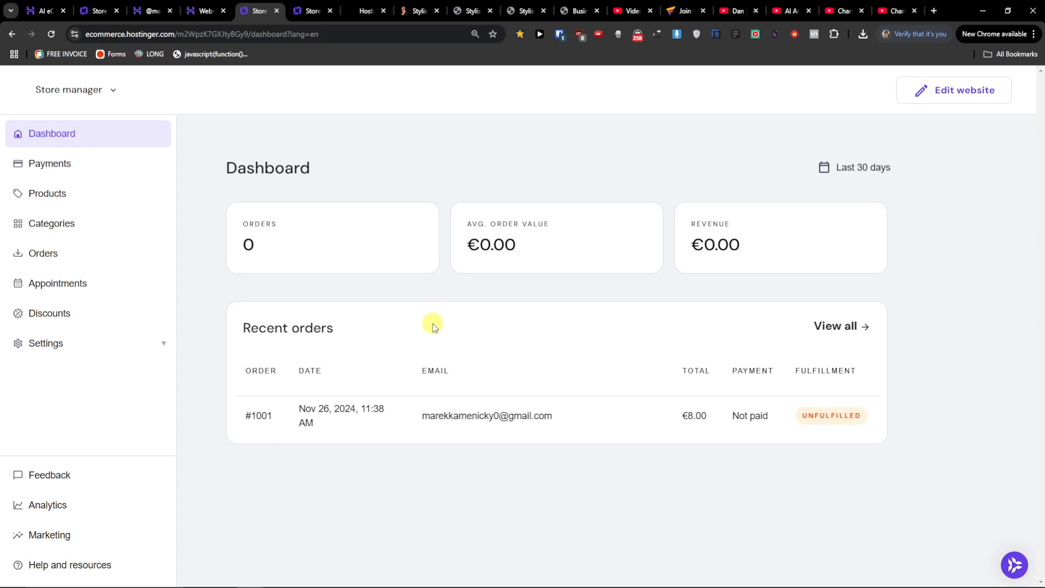
pyautogui.click(48, 166)
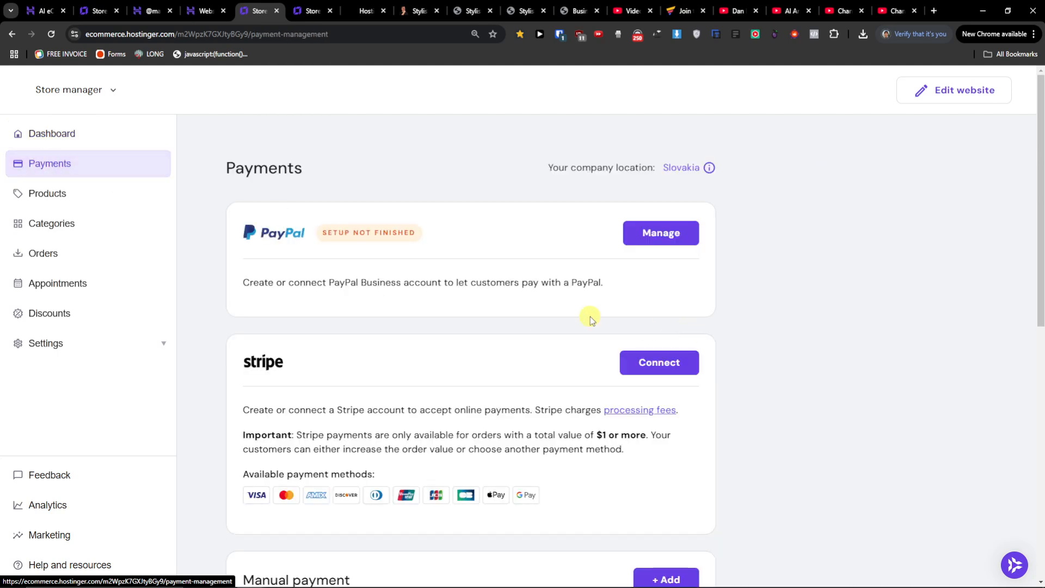
pyautogui.scroll(-6, 533, 327)
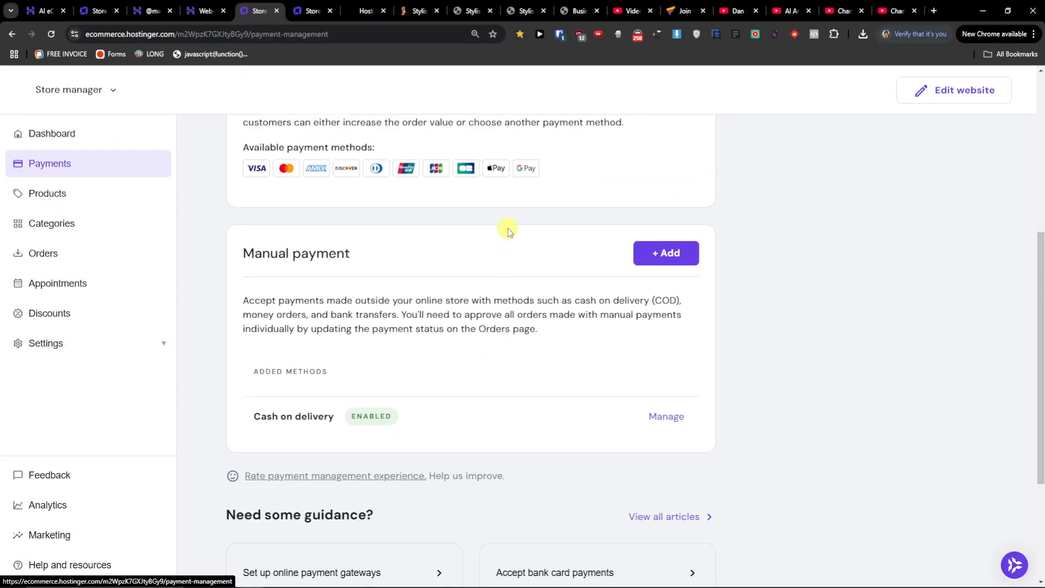
pyautogui.scroll(6, 569, 158)
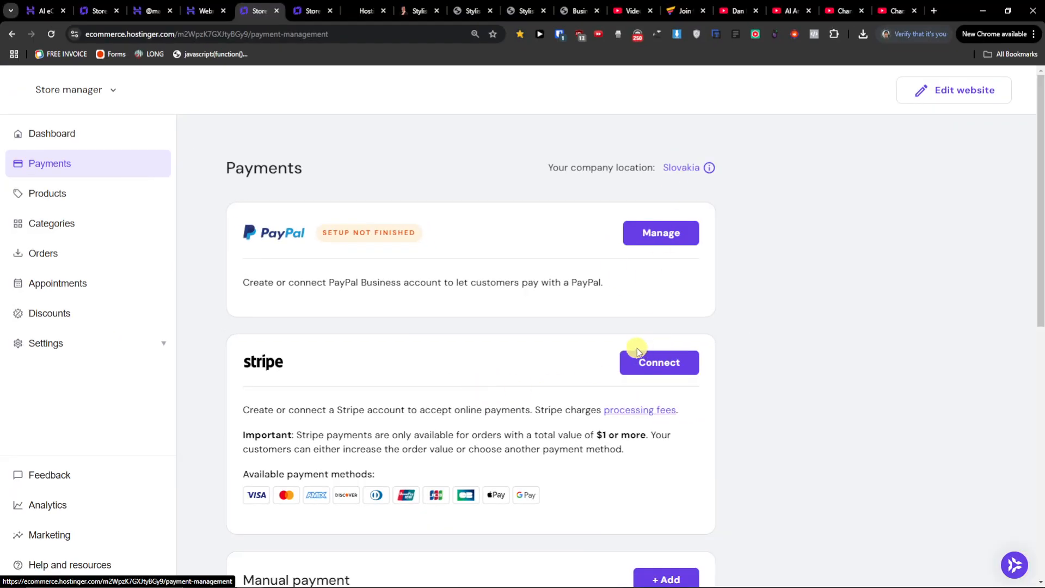
# Start adding a new digital product from the Products page.
pyautogui.click(86, 200)
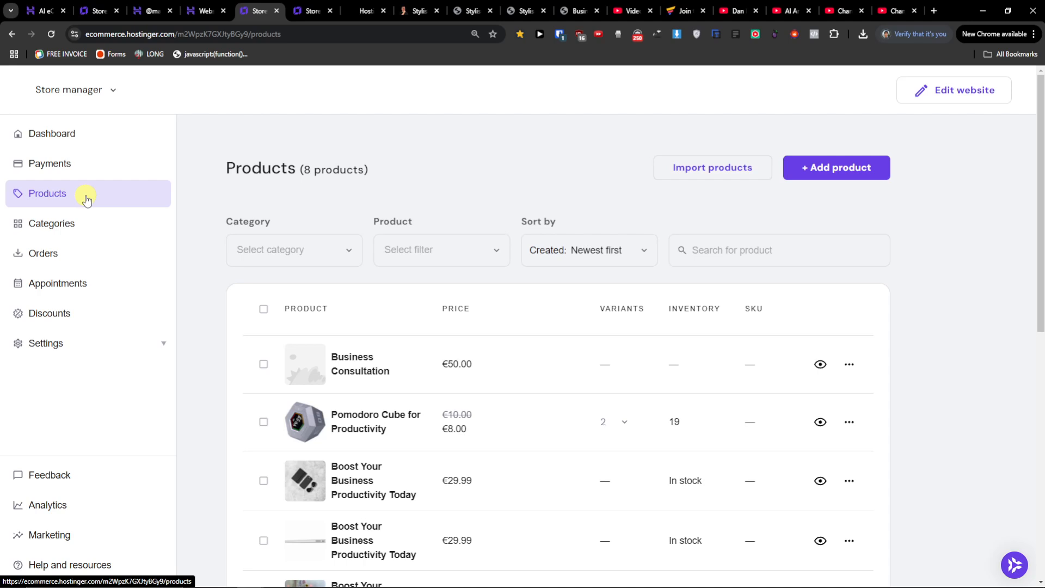
pyautogui.click(826, 174)
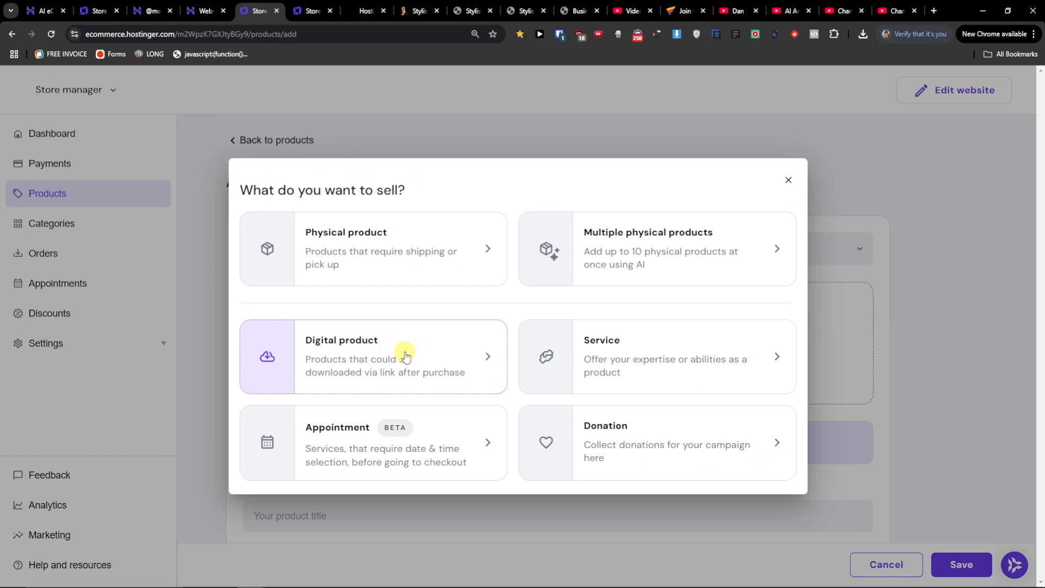
pyautogui.click(480, 348)
pyautogui.scroll(-2, 210, 305)
pyautogui.scroll(2, 211, 306)
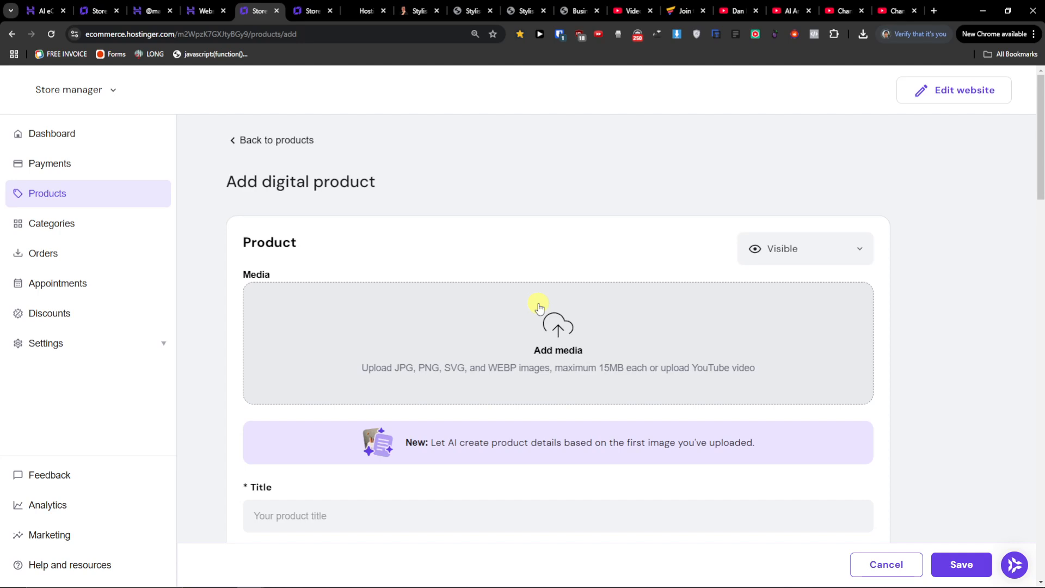
# Upload the image 16 from the Desktop as the product's media.
pyautogui.click(559, 325)
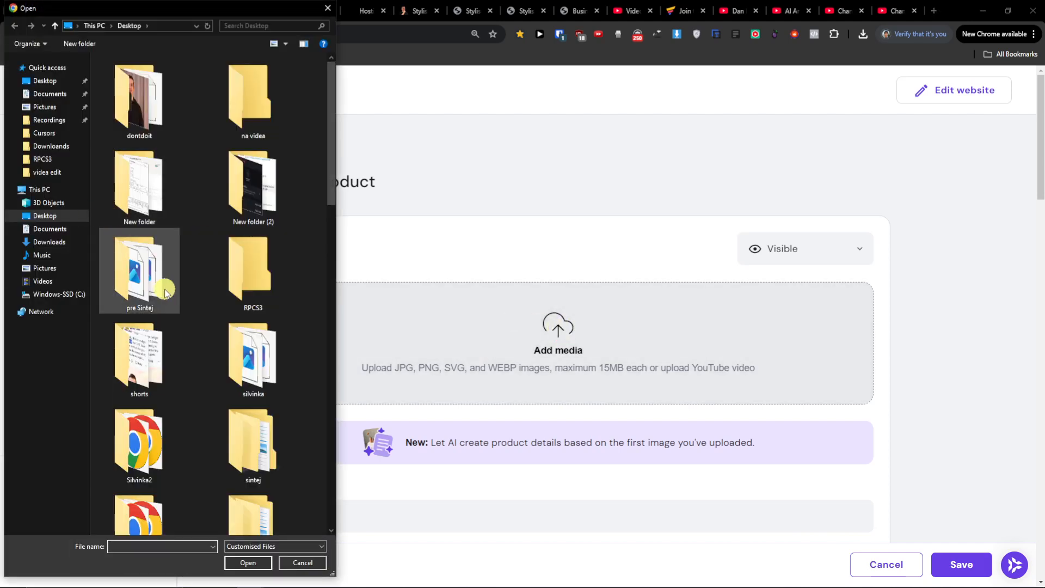
pyautogui.scroll(-5, 212, 288)
pyautogui.scroll(-2, 253, 266)
pyautogui.scroll(10, 305, 263)
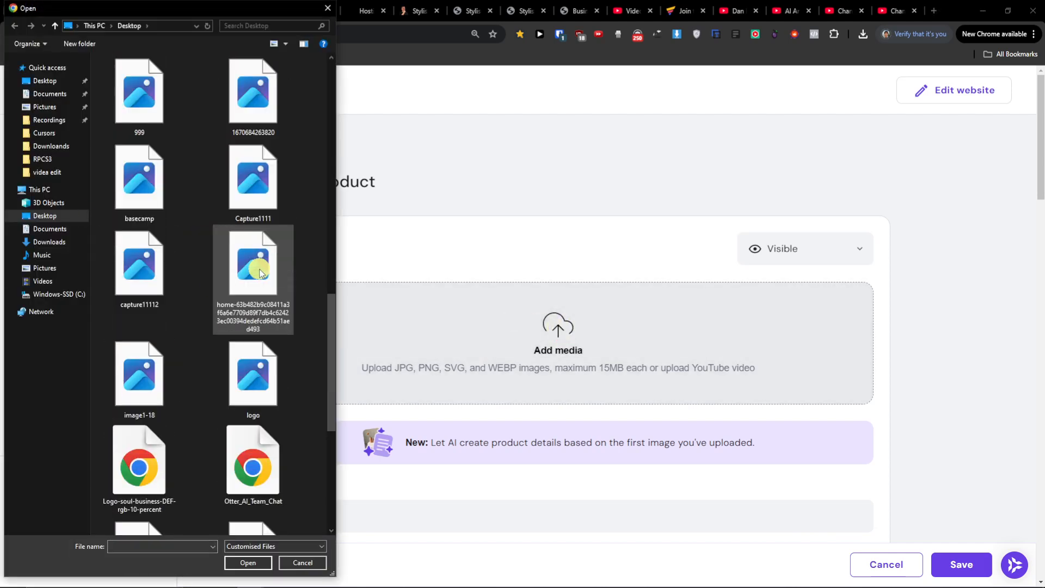
pyautogui.scroll(-1, 328, 263)
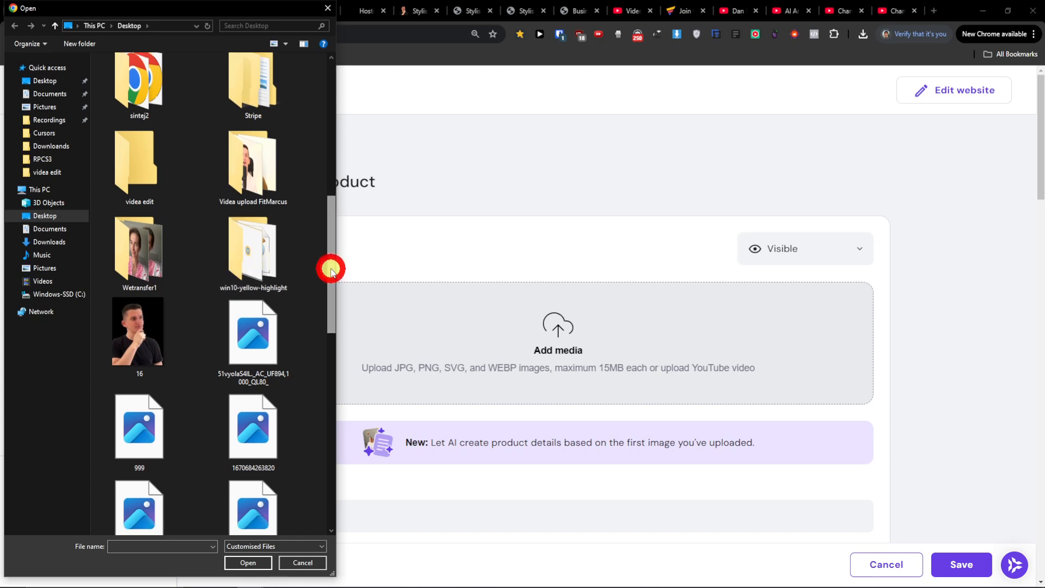
pyautogui.doubleClick(156, 340)
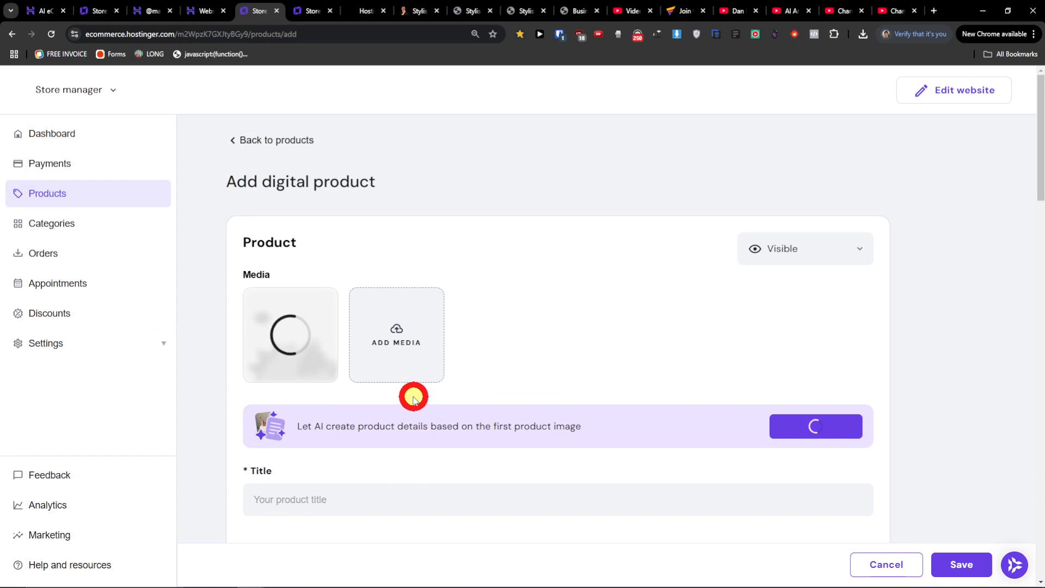
# Enter the title "Productivity Guide PDF" and the subtitle "Best Guide for you to be productive".
pyautogui.scroll(-4, 413, 398)
pyautogui.click(296, 296)
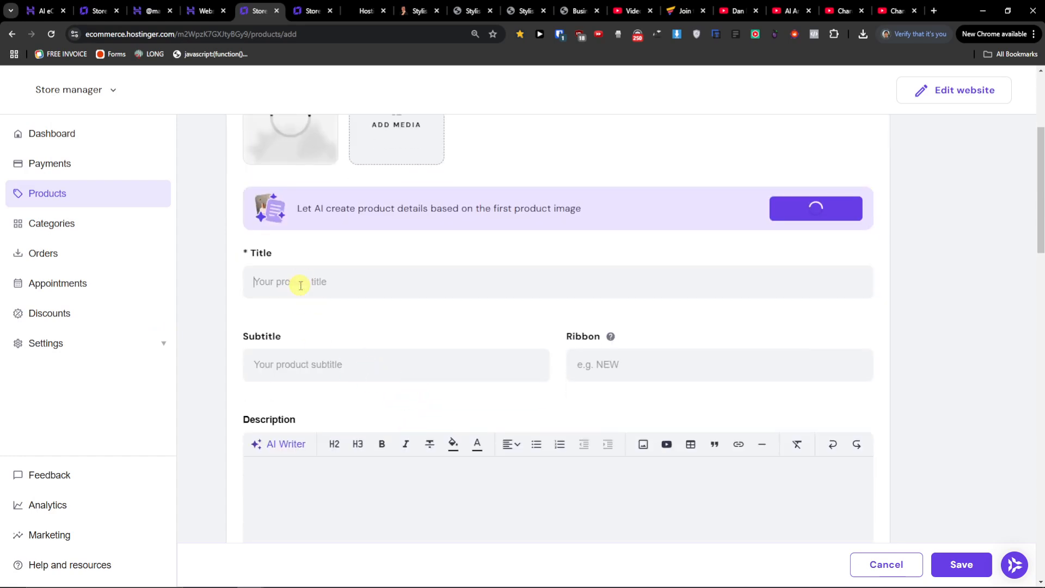
pyautogui.write('O')
pyautogui.press('BackSpace')
pyautogui.write('Pro')
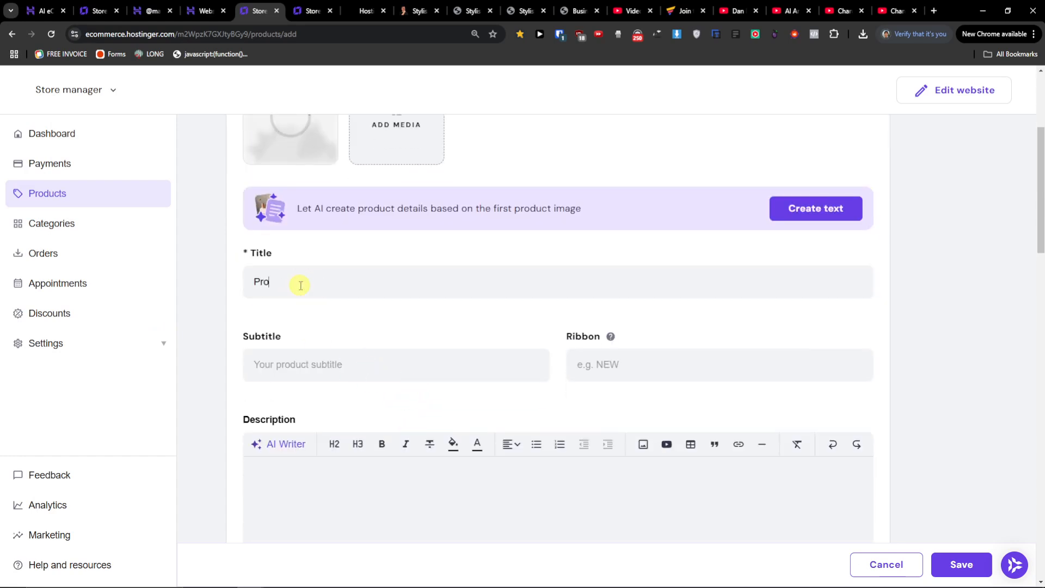
pyautogui.write('ductivity Guide PDF')
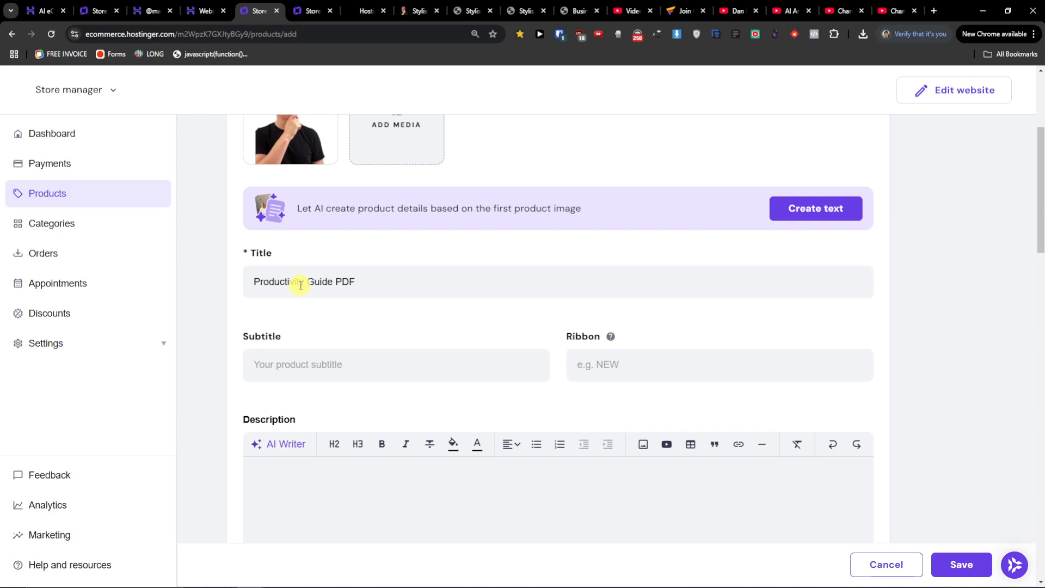
pyautogui.write('Best Guide for you to be productive')
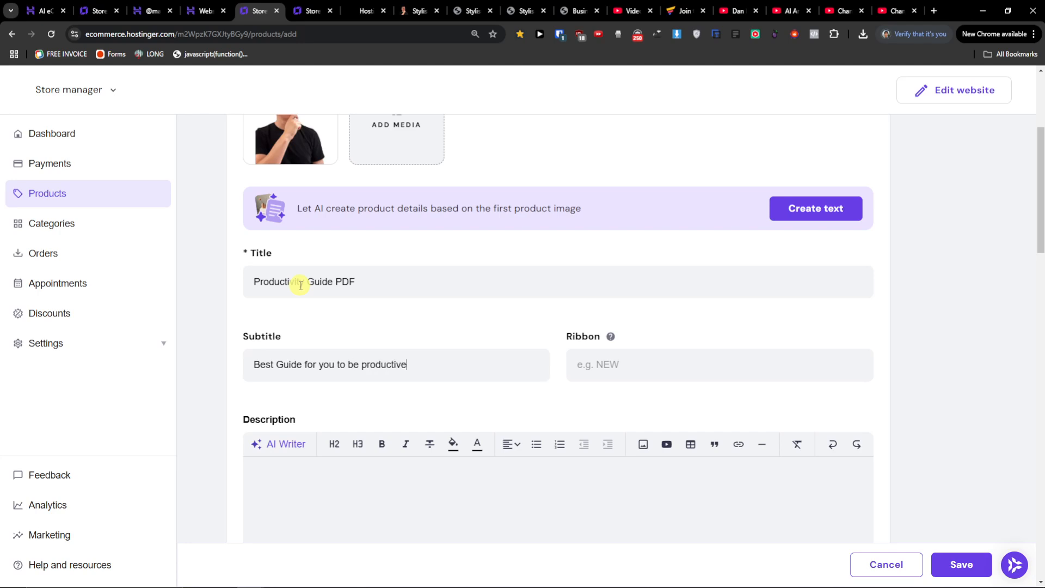
# Generate the description with AI Writer from the prompt "its a productivity pdf, please give me also points of how good it is and how effective it is".
pyautogui.scroll(-2, 327, 354)
pyautogui.click(335, 389)
pyautogui.scroll(-2, 337, 391)
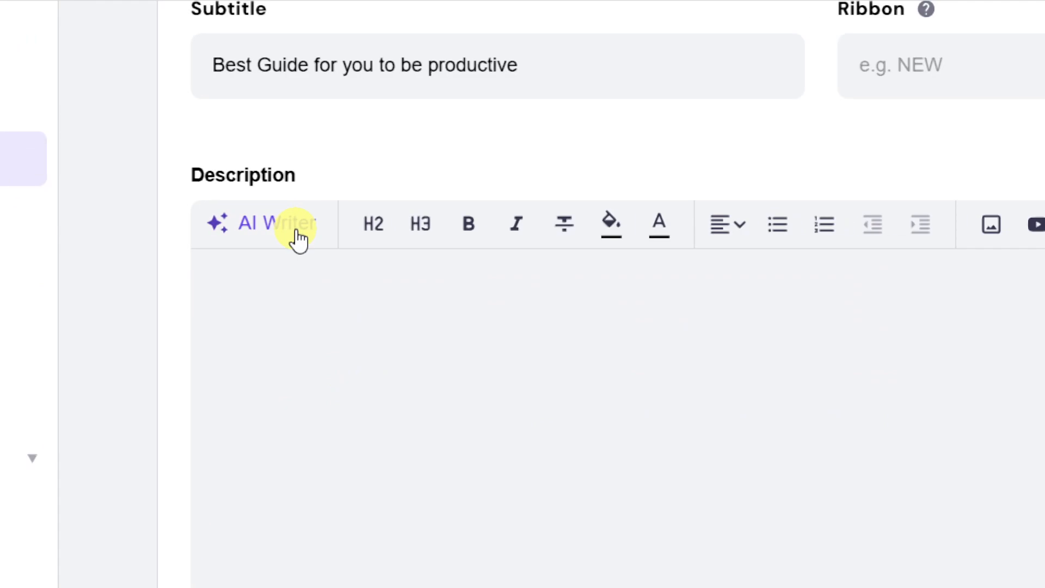
pyautogui.click(297, 231)
pyautogui.click(302, 408)
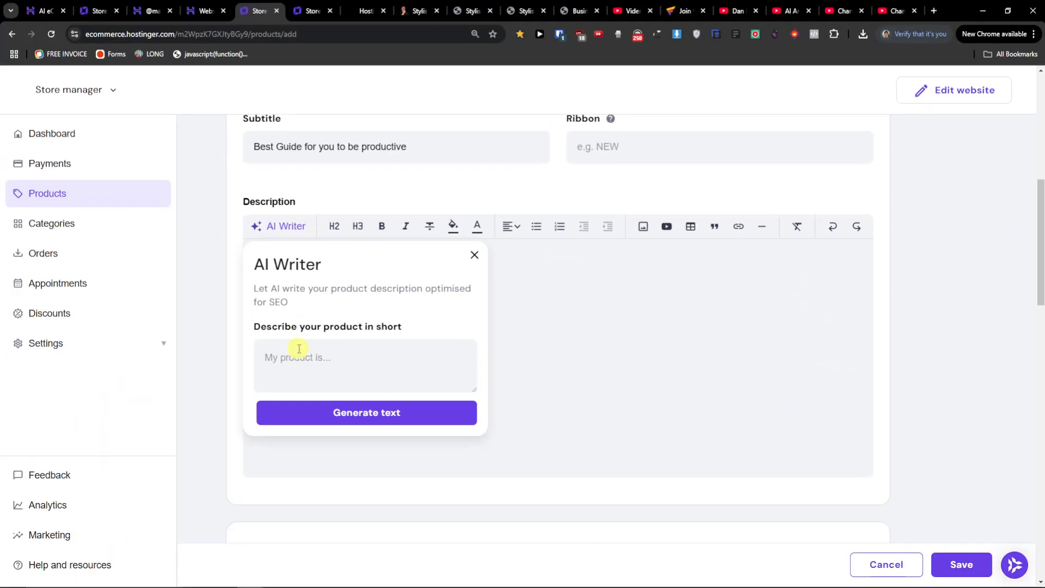
pyautogui.write('its a ')
pyautogui.write('productivity pd')
pyautogui.write('f, please give me a')
pyautogui.write('lso points ')
pyautogui.write('of how good')
pyautogui.write(' it is and how effective it is')
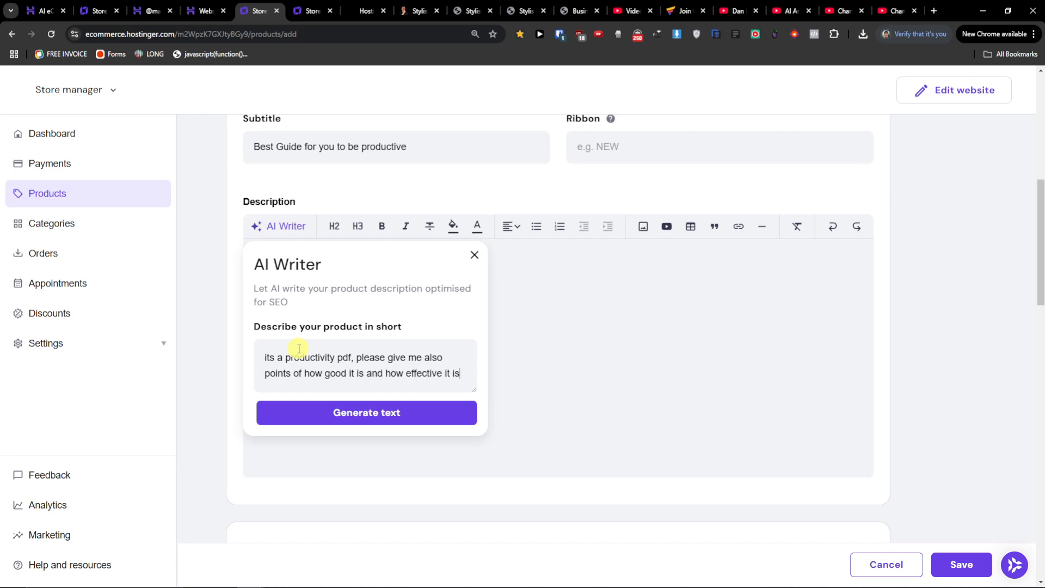
pyautogui.click(303, 403)
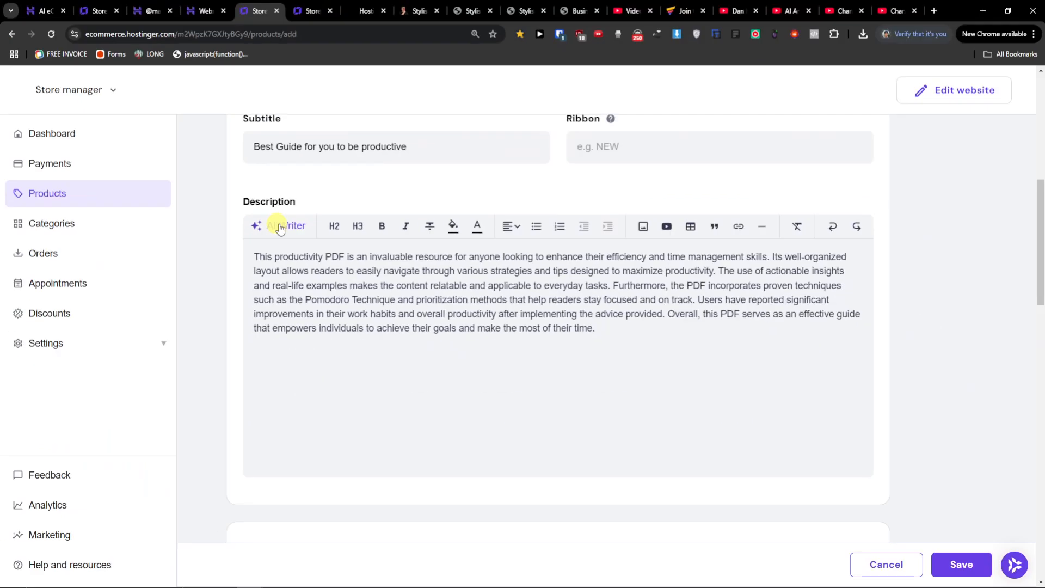
pyautogui.moveTo(616, 341); pyautogui.dragTo(233, 222)
pyautogui.click(530, 362)
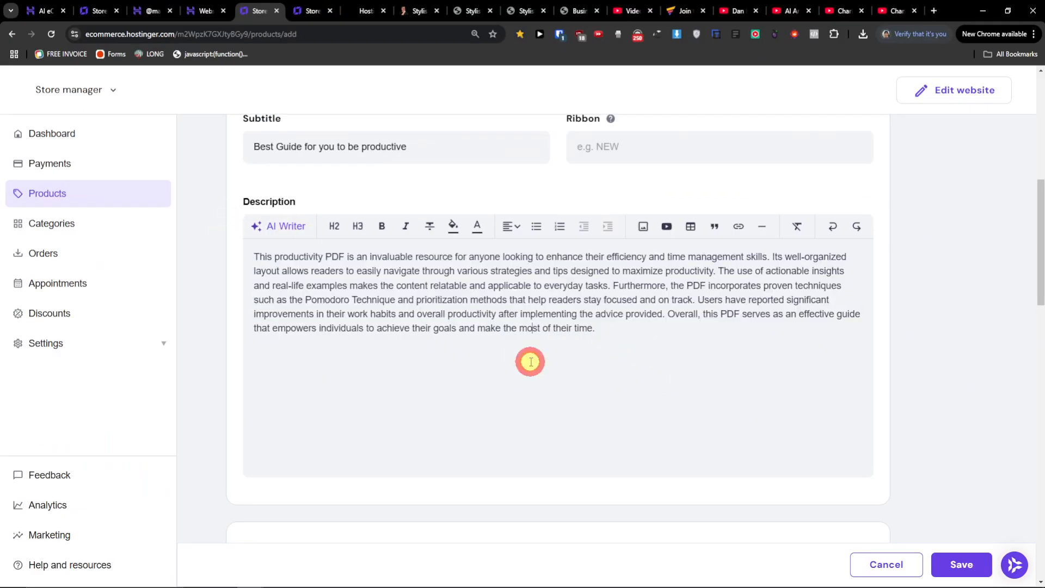
# Set the product's price to 14 and the discount price to 9.
pyautogui.scroll(-4, 538, 340)
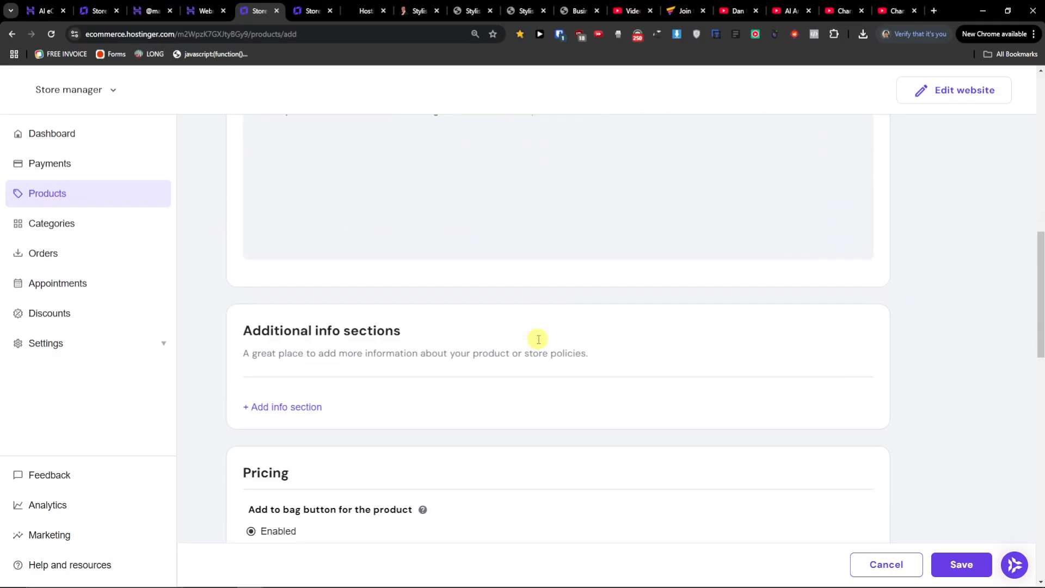
pyautogui.scroll(-2, 538, 341)
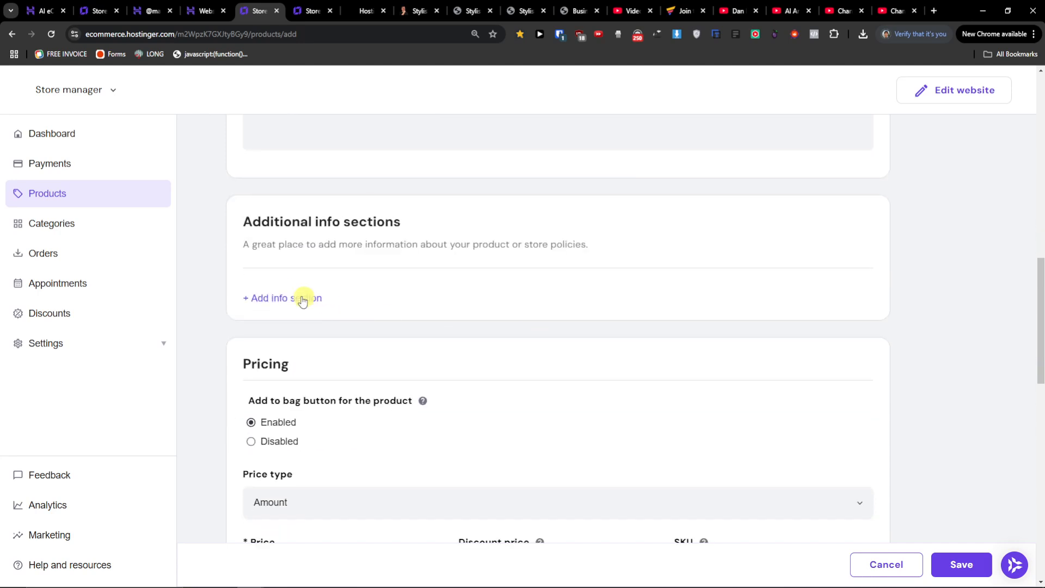
pyautogui.scroll(-2, 287, 294)
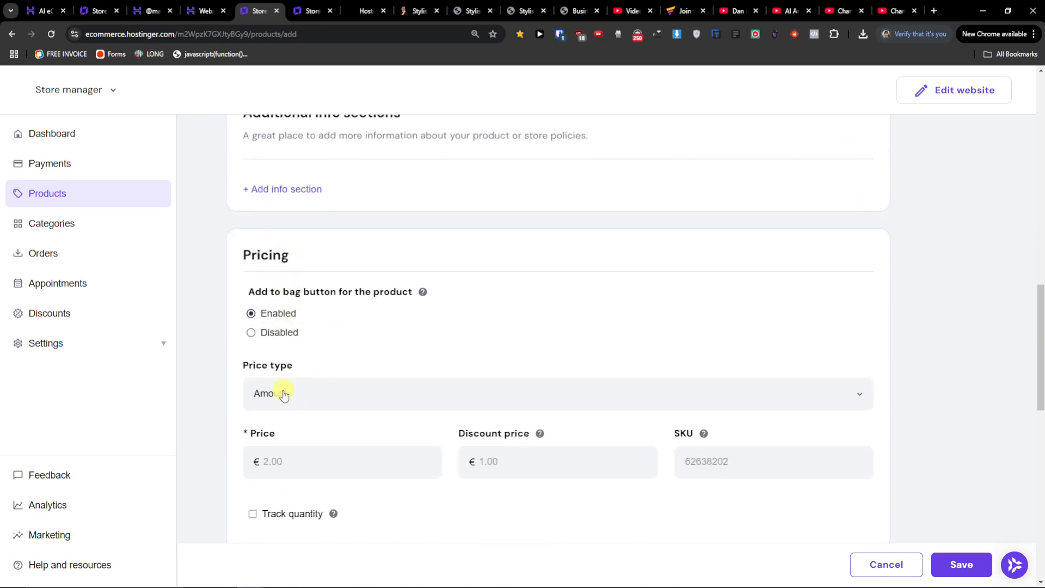
pyautogui.scroll(-2, 288, 393)
pyautogui.click(316, 348)
pyautogui.write('9')
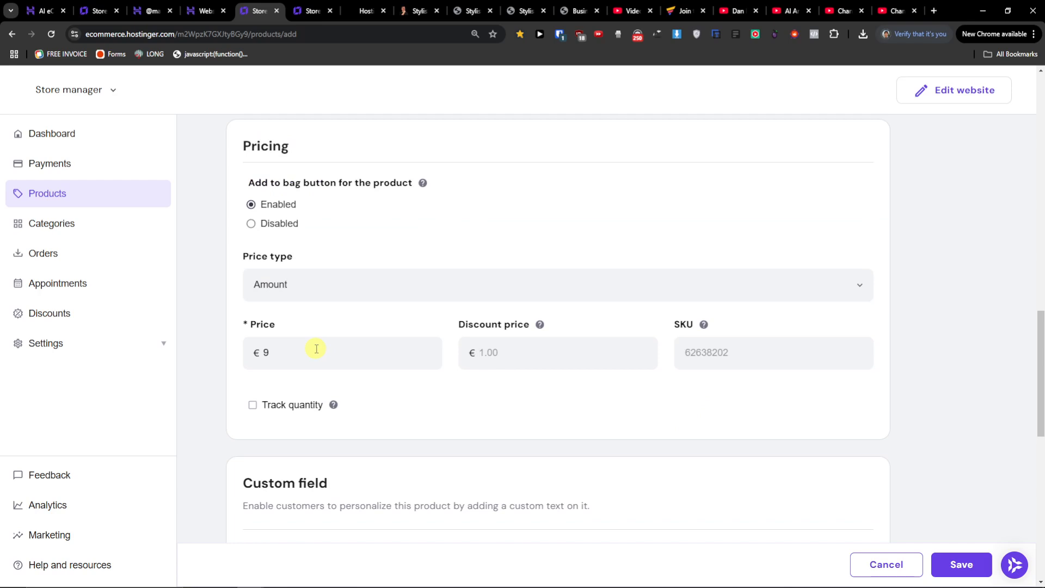
pyautogui.press('Tab')
pyautogui.write('9')
pyautogui.moveTo(278, 353); pyautogui.dragTo(201, 346)
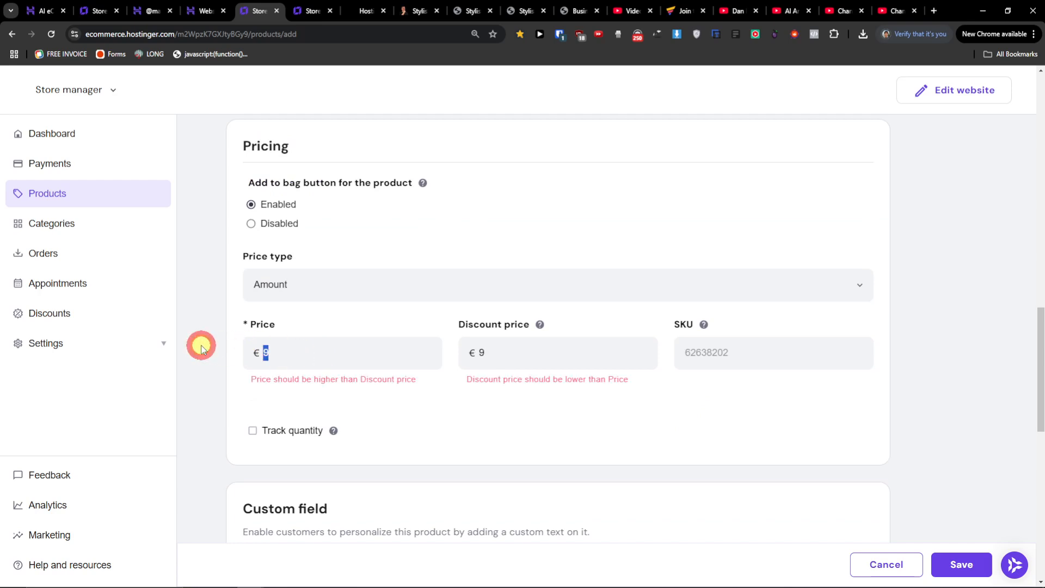
pyautogui.write('14')
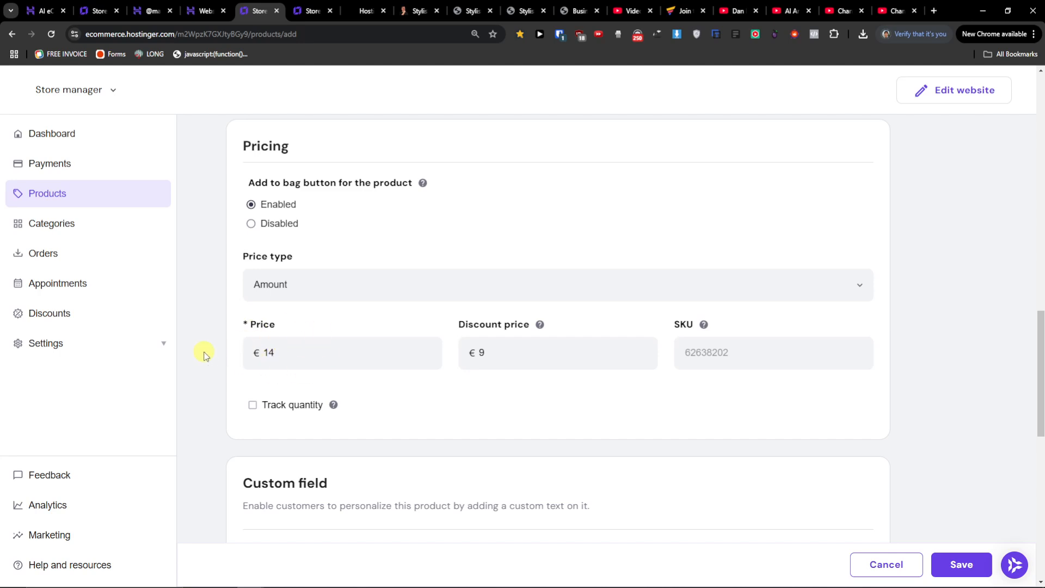
pyautogui.moveTo(492, 350); pyautogui.dragTo(430, 350)
pyautogui.moveTo(703, 328)
pyautogui.moveTo(333, 404)
pyautogui.scroll(-2, 473, 468)
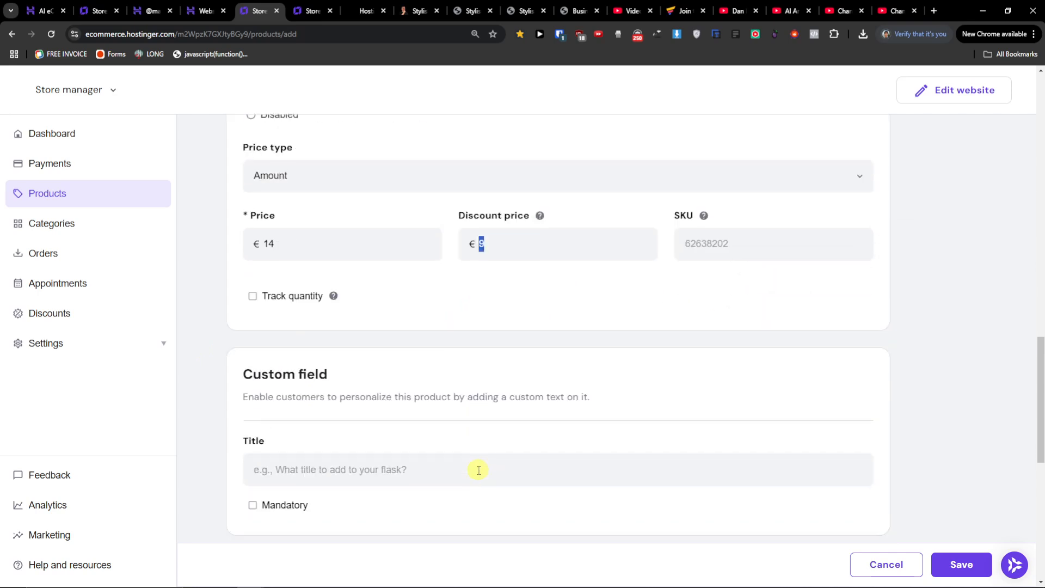
pyautogui.scroll(-2, 478, 470)
pyautogui.click(357, 364)
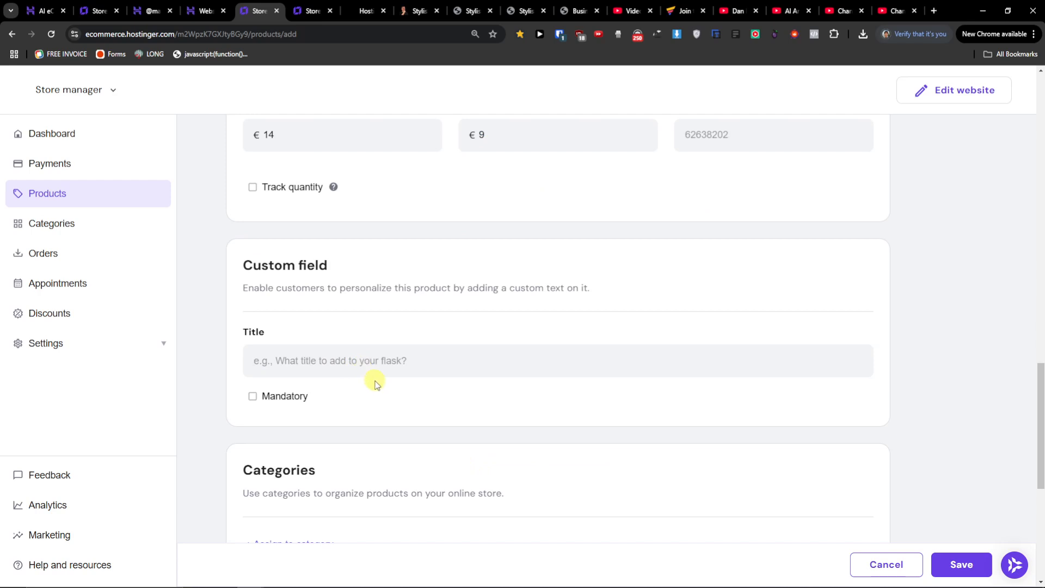
pyautogui.click(253, 401)
pyautogui.click(253, 403)
pyautogui.click(326, 360)
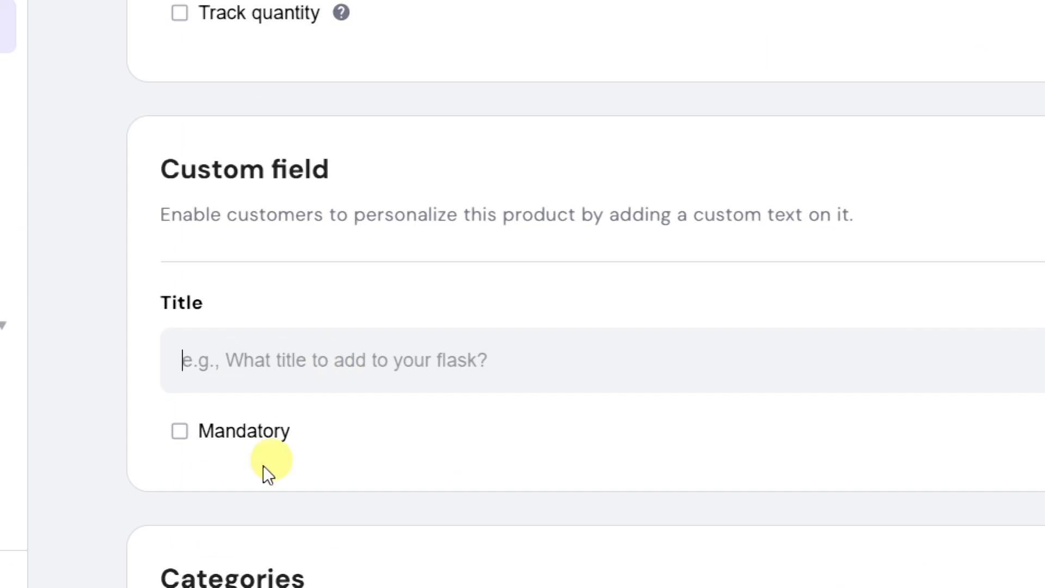
pyautogui.write('X')
pyautogui.doubleClick(184, 366)
pyautogui.press('BackSpace')
# Make the custom field mandatory and title it "Whats your favourite productivity tool?".
pyautogui.click(236, 431)
pyautogui.click(273, 366)
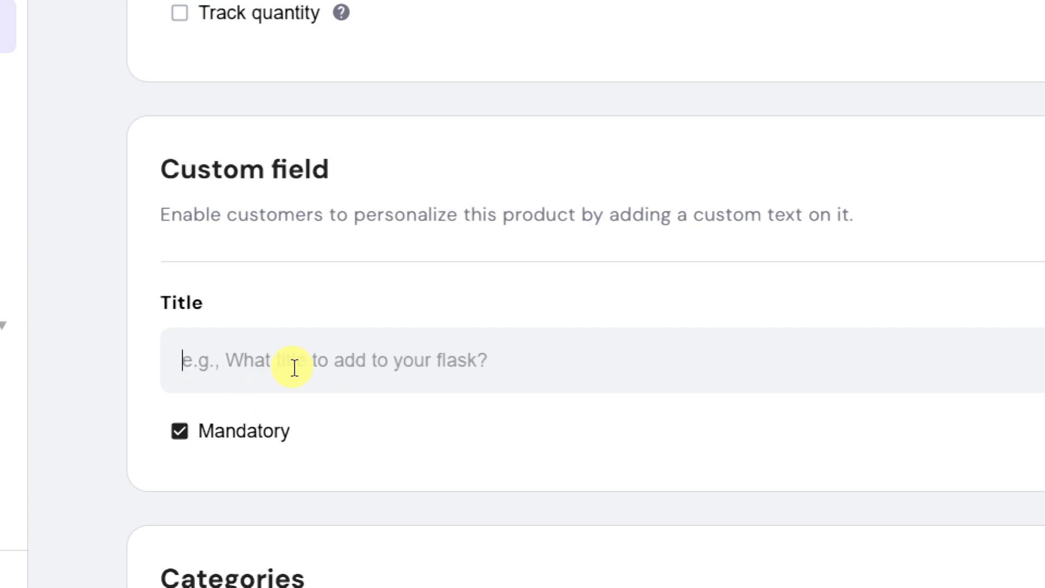
pyautogui.write('Whats ')
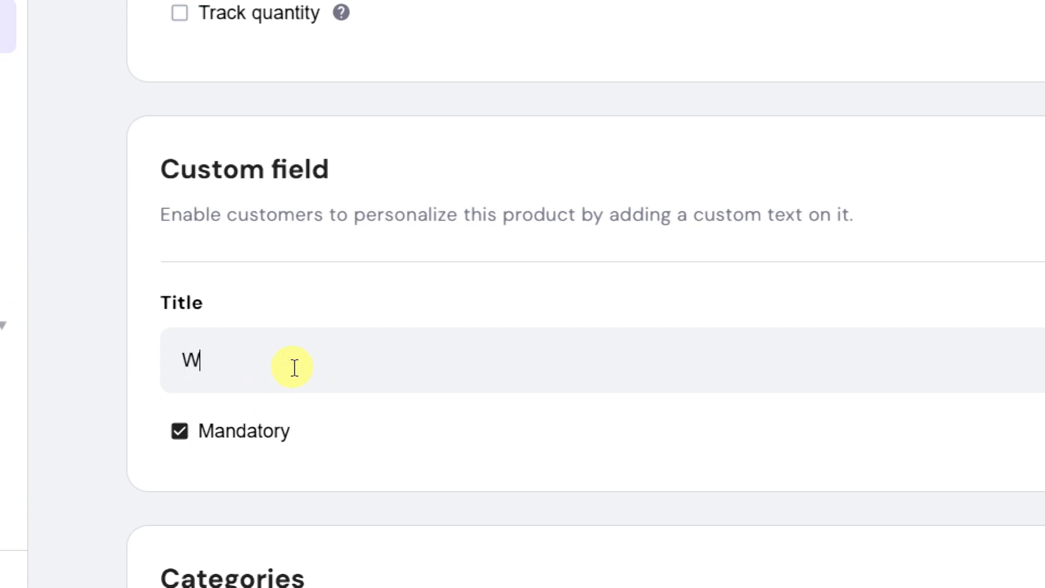
pyautogui.write('your favouri')
pyautogui.press('BackSpace')
pyautogui.write('ite productivity tool?')
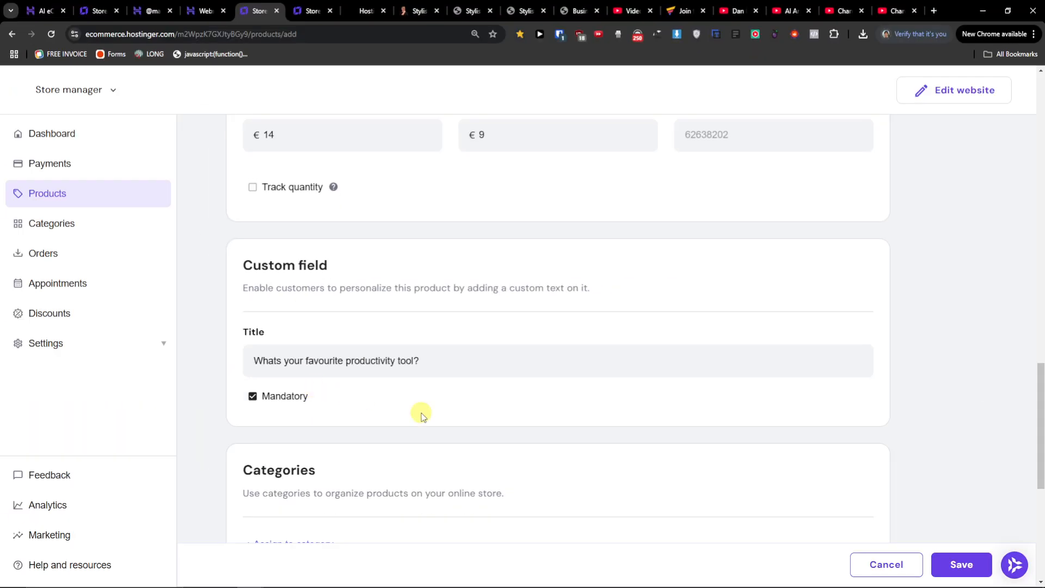
# Upload the PDF "Žiadosť o vykonanie komisionálnej skúšky (1).pdf" from Downloads as the product's downloadable file.
pyautogui.scroll(-4, 549, 479)
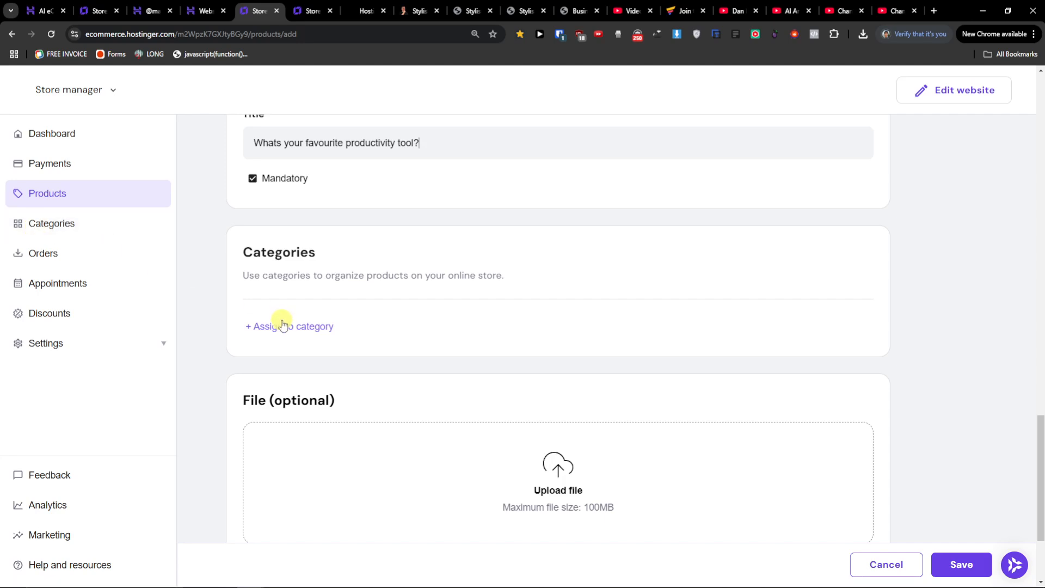
pyautogui.scroll(-2, 345, 328)
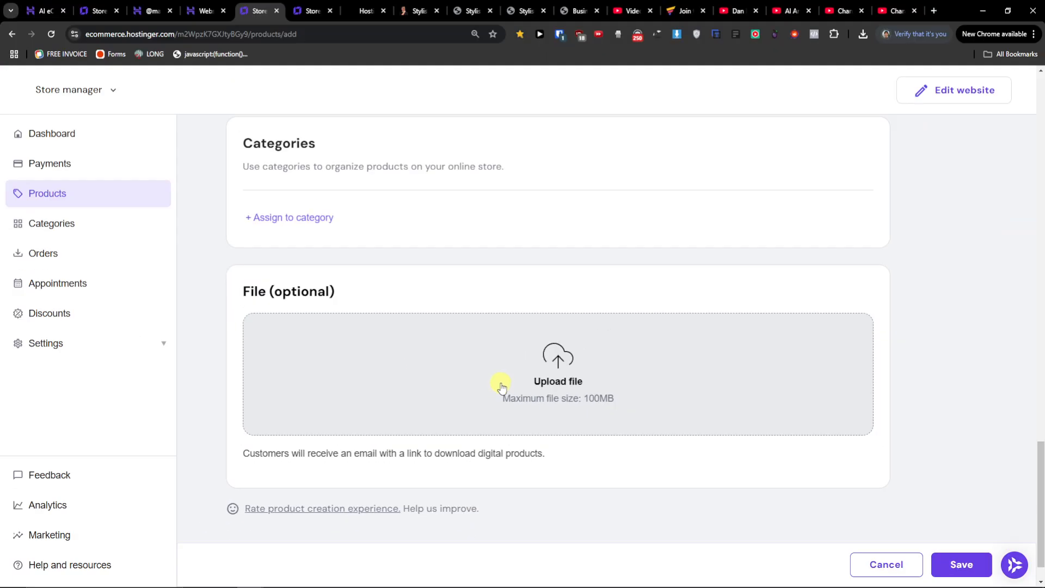
pyautogui.click(500, 383)
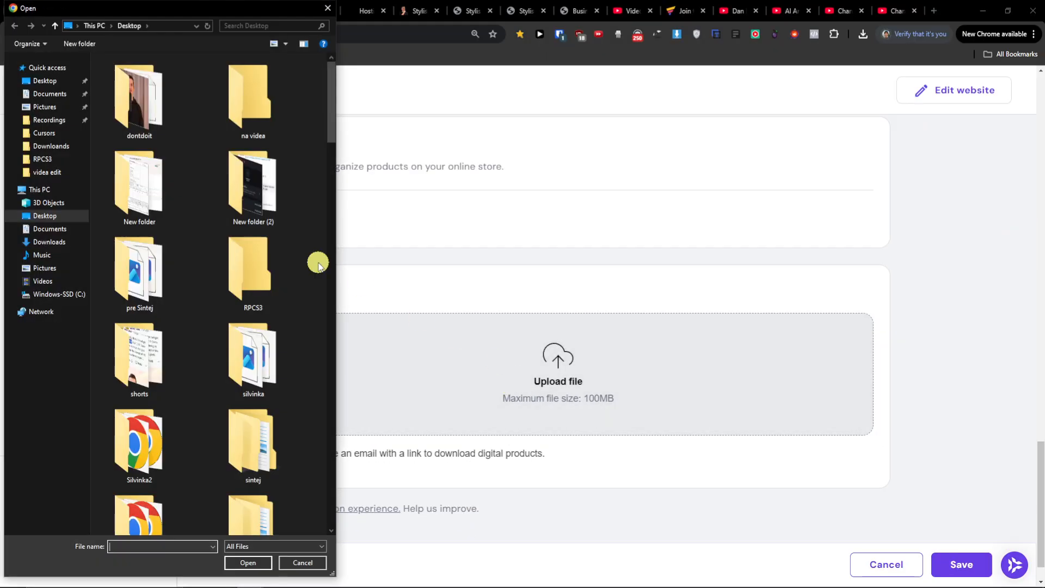
pyautogui.moveTo(328, 129); pyautogui.dragTo(327, 191)
pyautogui.click(51, 146)
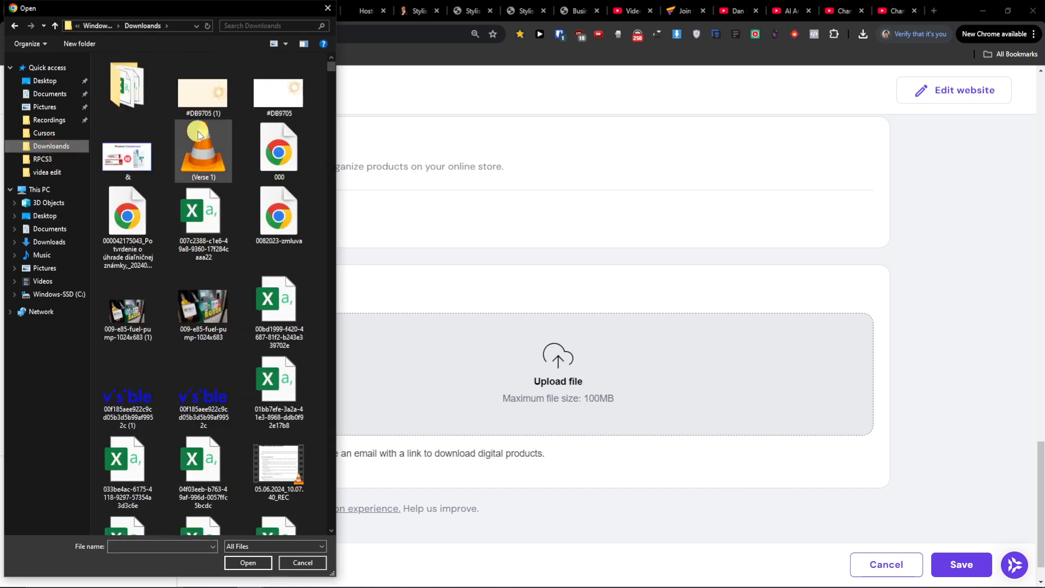
pyautogui.moveTo(334, 68); pyautogui.dragTo(310, 536)
pyautogui.doubleClick(203, 476)
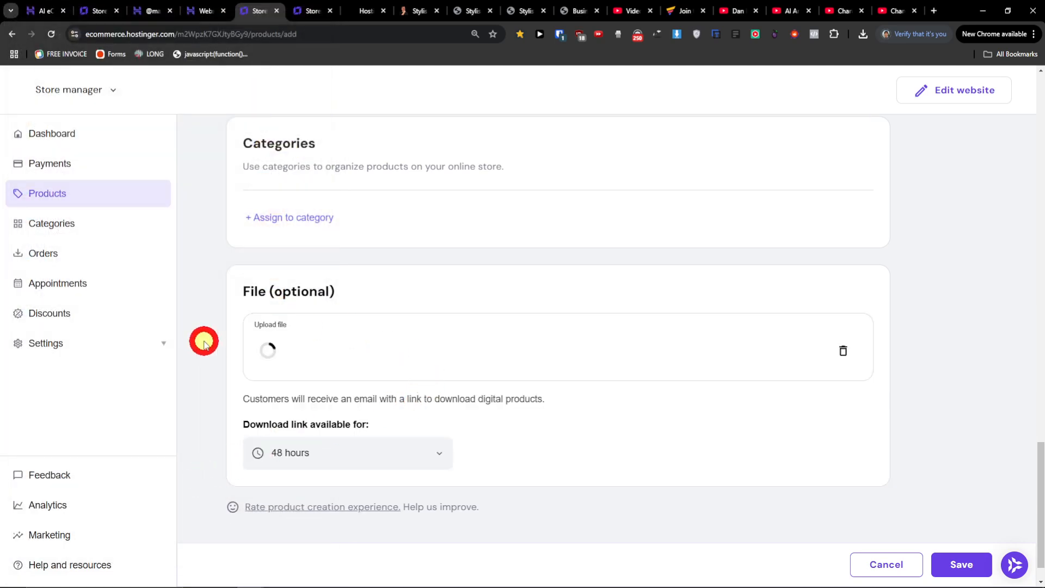
# Set the download link availability to 30 days and save the product.
pyautogui.scroll(-1, 229, 329)
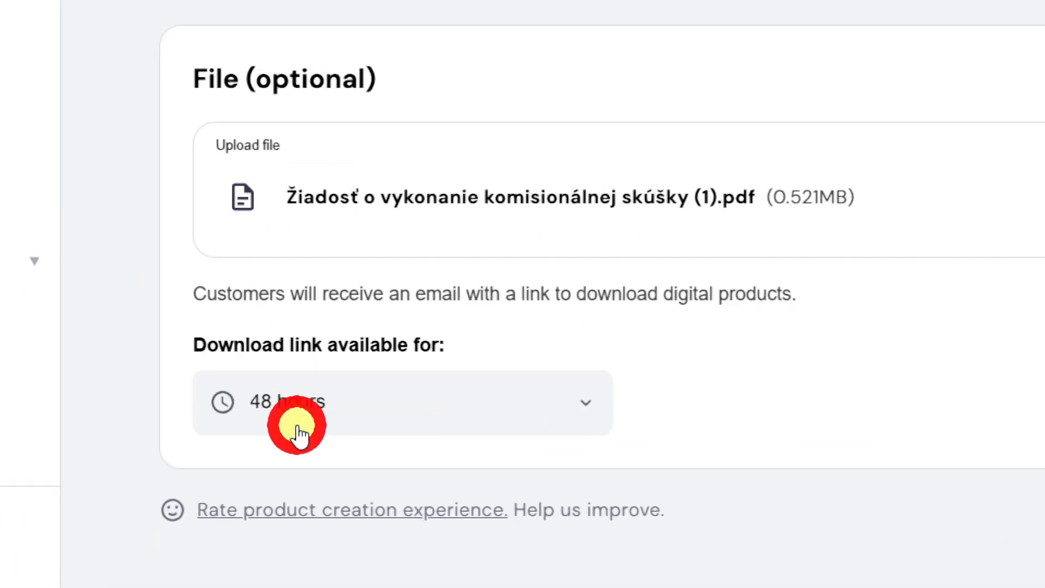
pyautogui.click(354, 404)
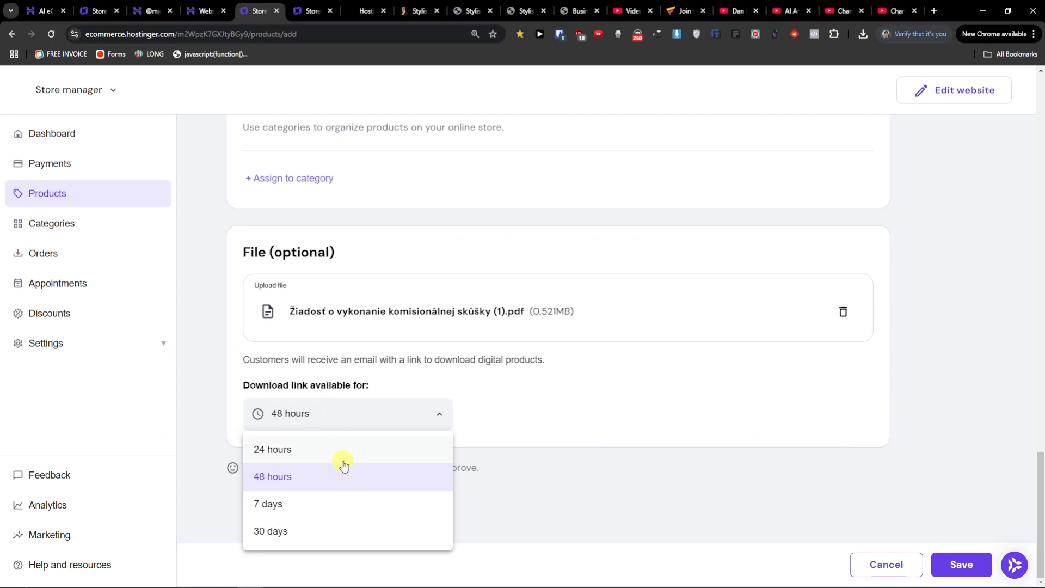
pyautogui.click(319, 531)
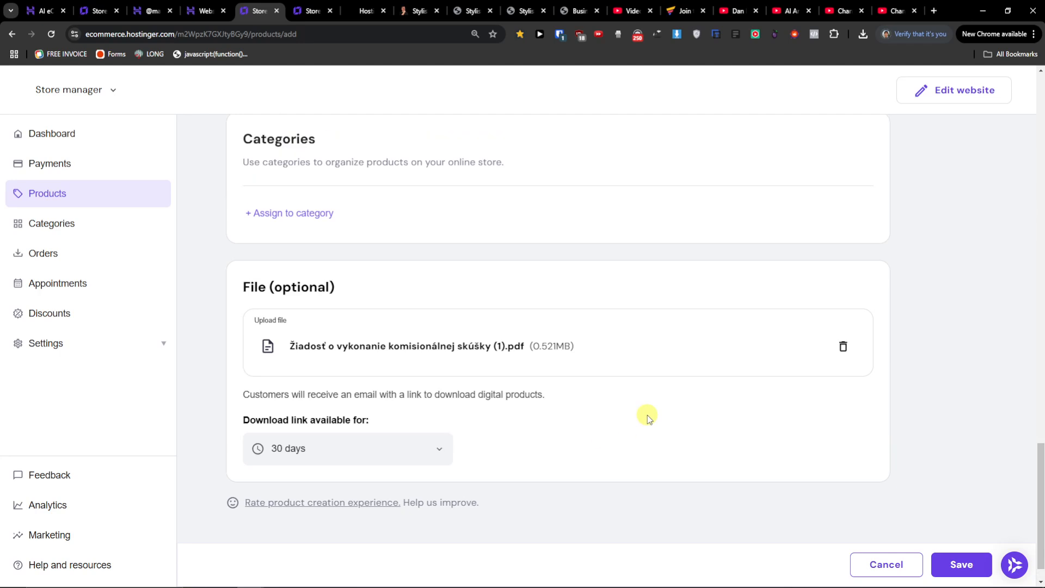
pyautogui.scroll(20, 647, 414)
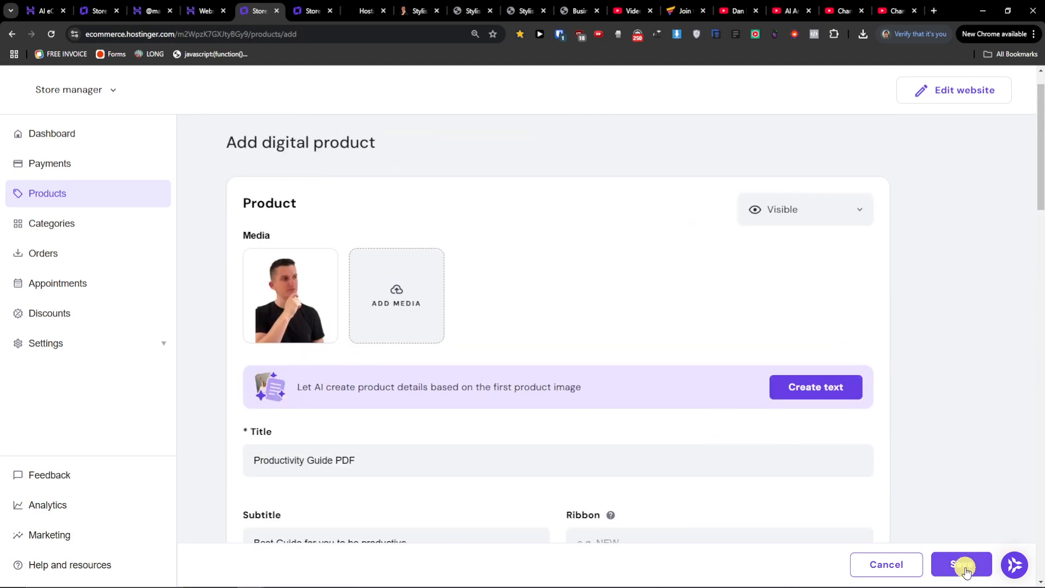
pyautogui.click(966, 571)
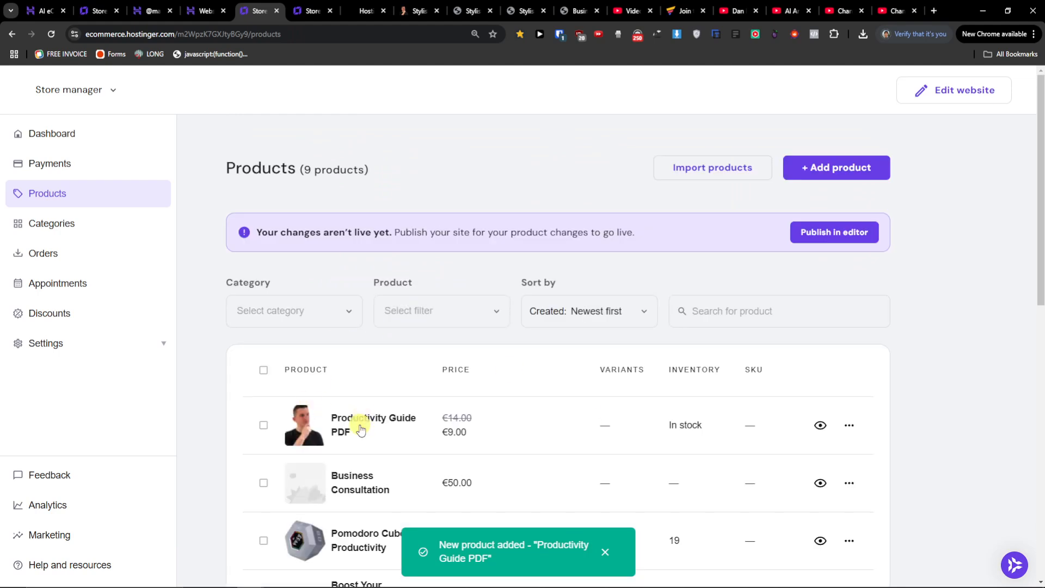
# Add a new category named "Productivity".
pyautogui.click(54, 225)
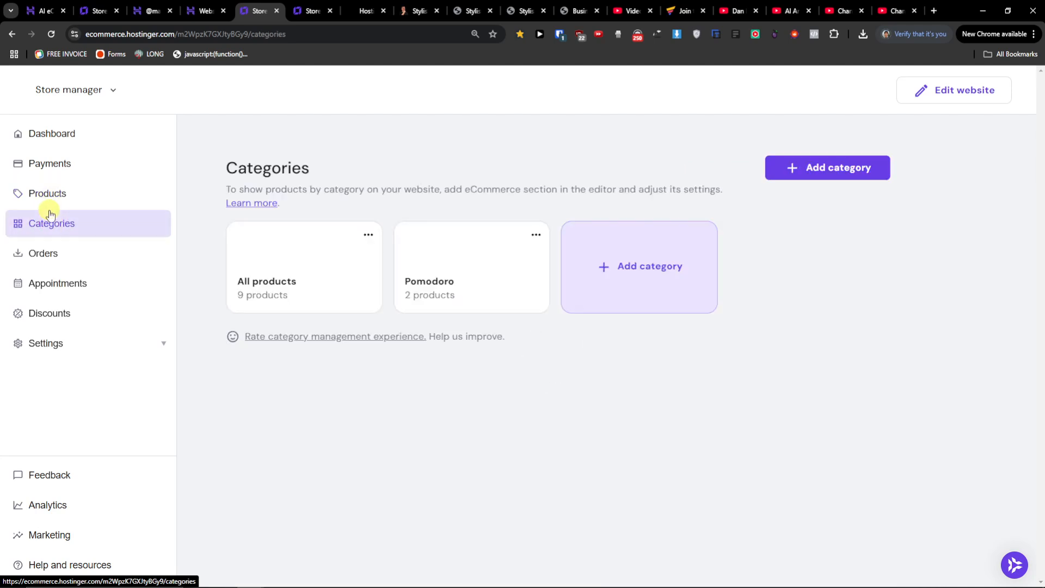
pyautogui.click(635, 266)
pyautogui.click(343, 309)
pyautogui.write('Productivi')
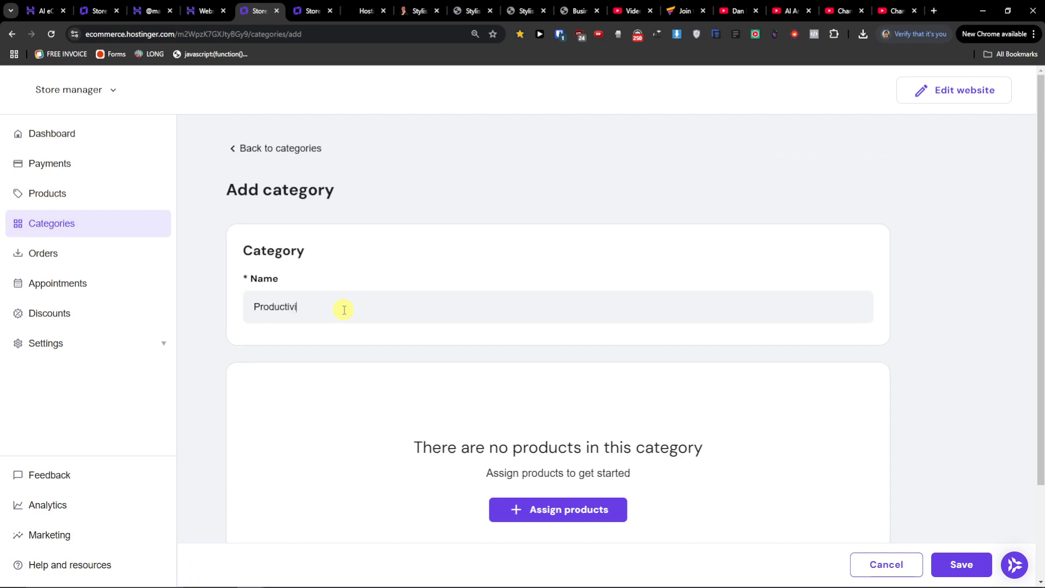
# Assign the Productivity Guide PDF product to the Productivity category and save the category.
pyautogui.scroll(-2, 370, 347)
pyautogui.click(569, 414)
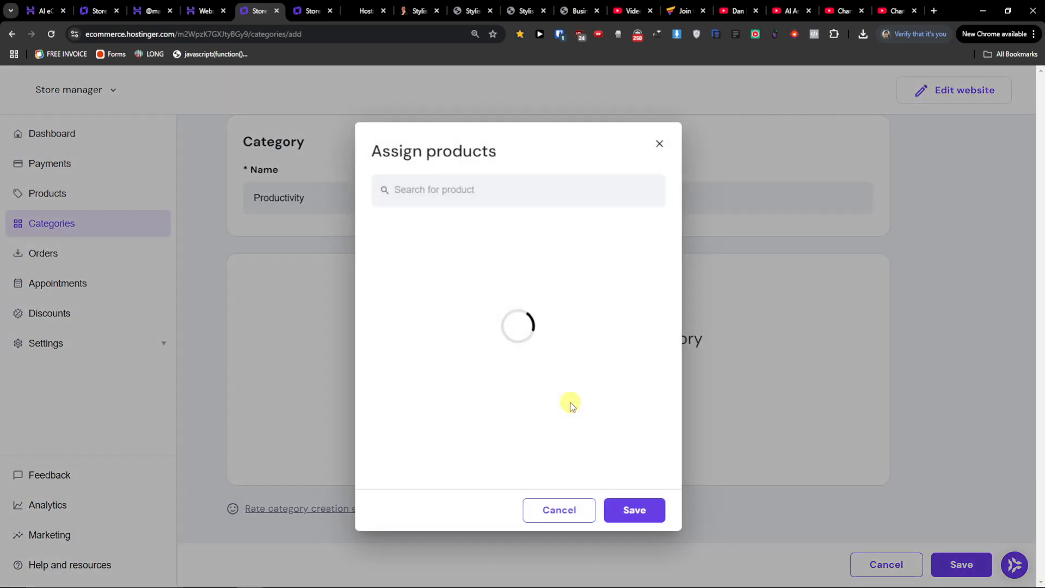
pyautogui.click(646, 239)
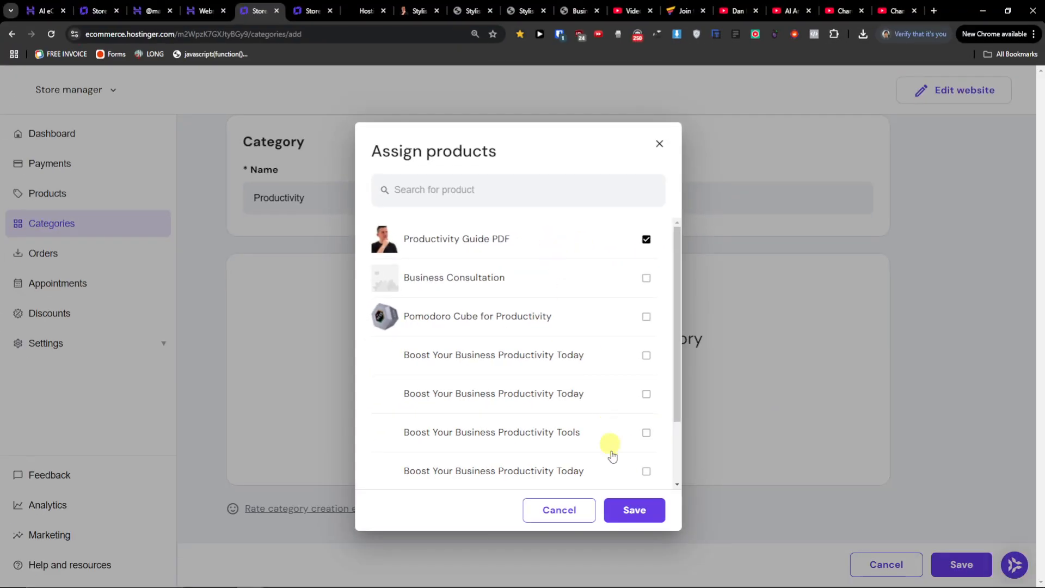
pyautogui.click(625, 509)
pyautogui.scroll(2, 660, 443)
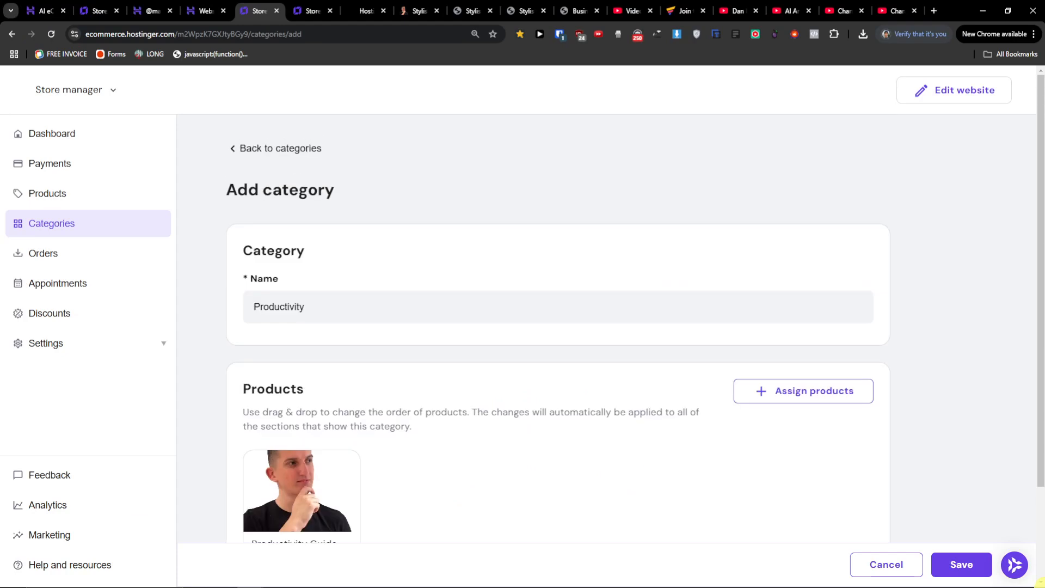
pyautogui.scroll(-2, 979, 419)
pyautogui.click(961, 564)
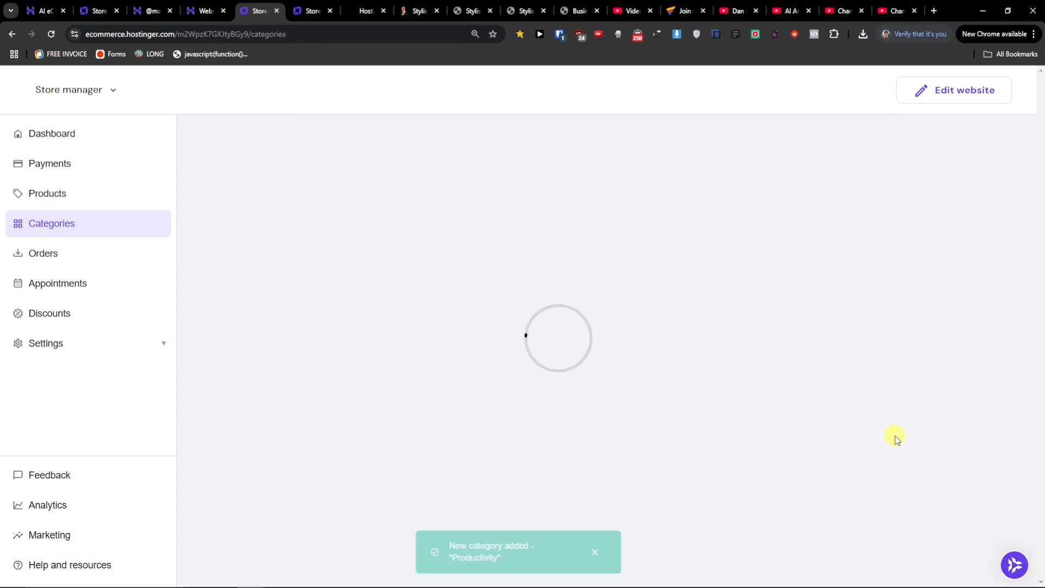
# Open the website editor and navigate through Shop > Products to the Productivity Guide PDF product page.
pyautogui.click(961, 91)
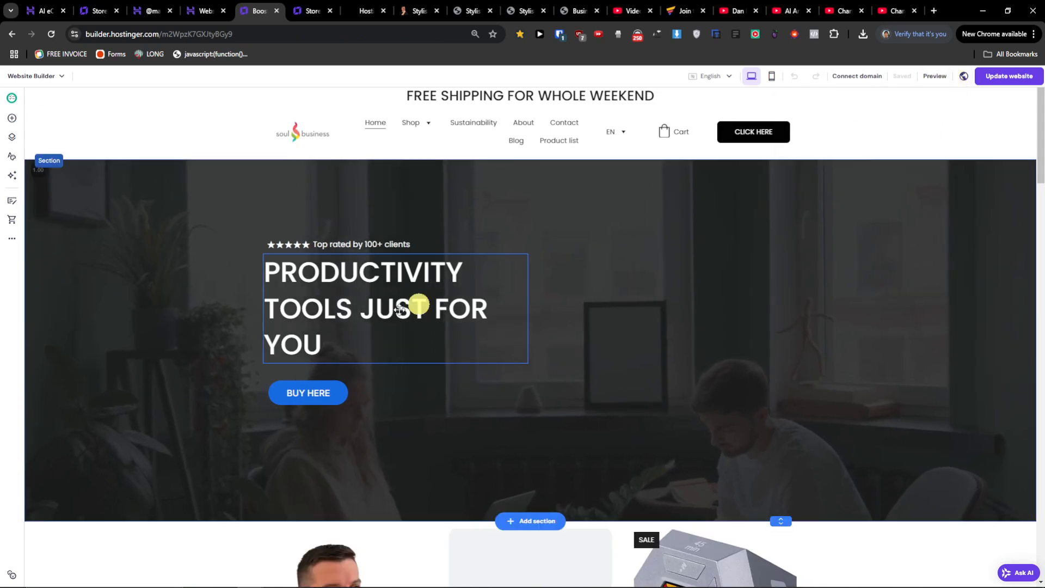
pyautogui.moveTo(408, 125)
pyautogui.click(421, 143)
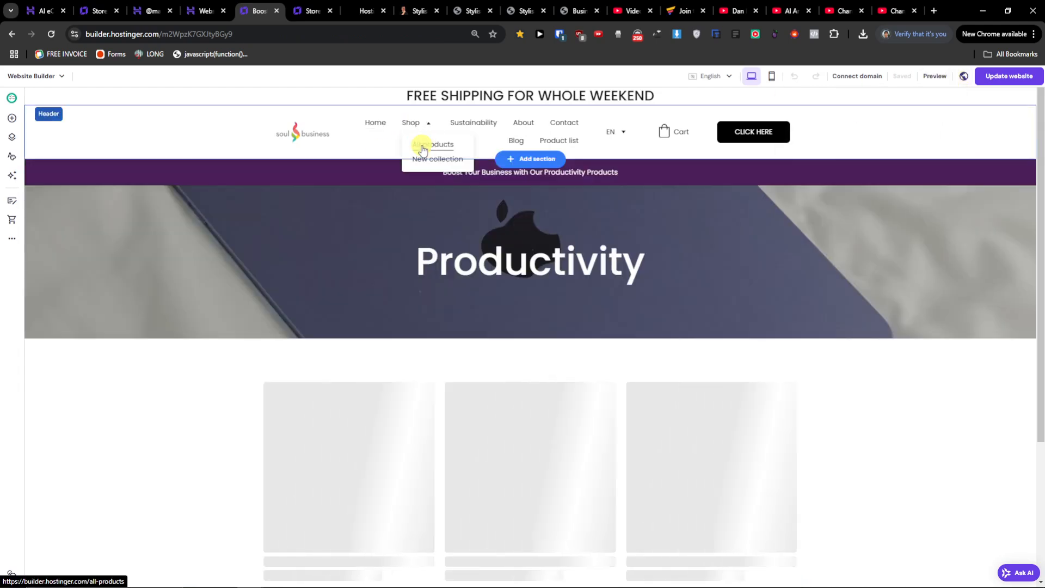
pyautogui.scroll(-2, 210, 369)
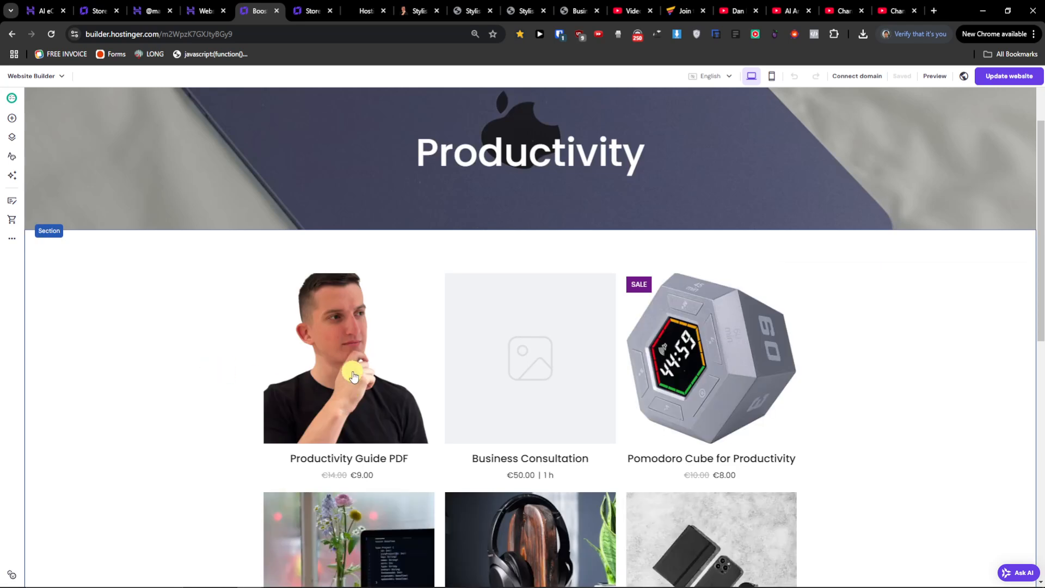
pyautogui.click(352, 373)
# Examine the product page's custom field and Add to bag button in the editor.
pyautogui.scroll(-2, 234, 396)
pyautogui.click(588, 258)
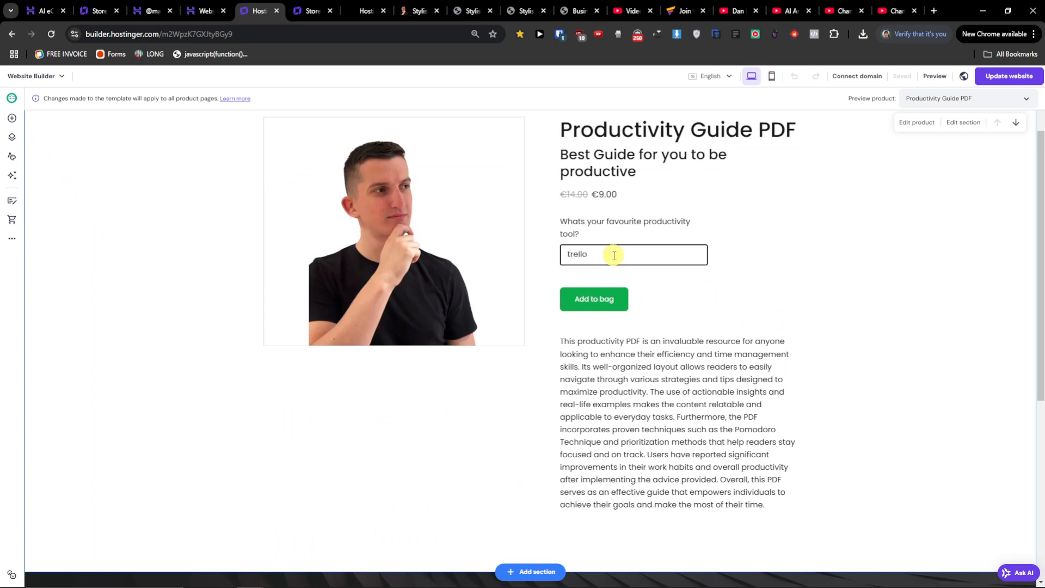
pyautogui.click(613, 297)
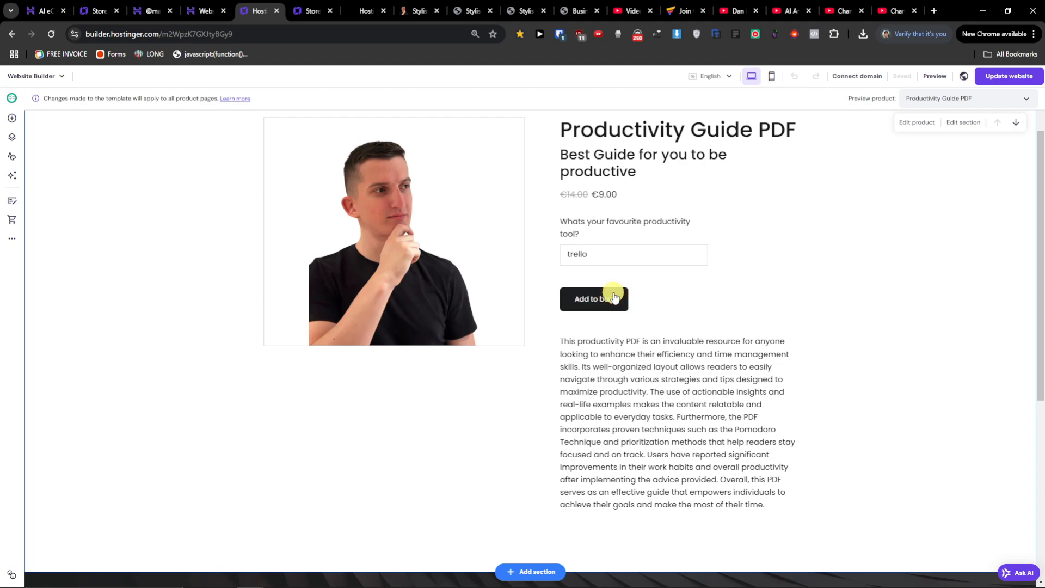
pyautogui.scroll(2, 818, 205)
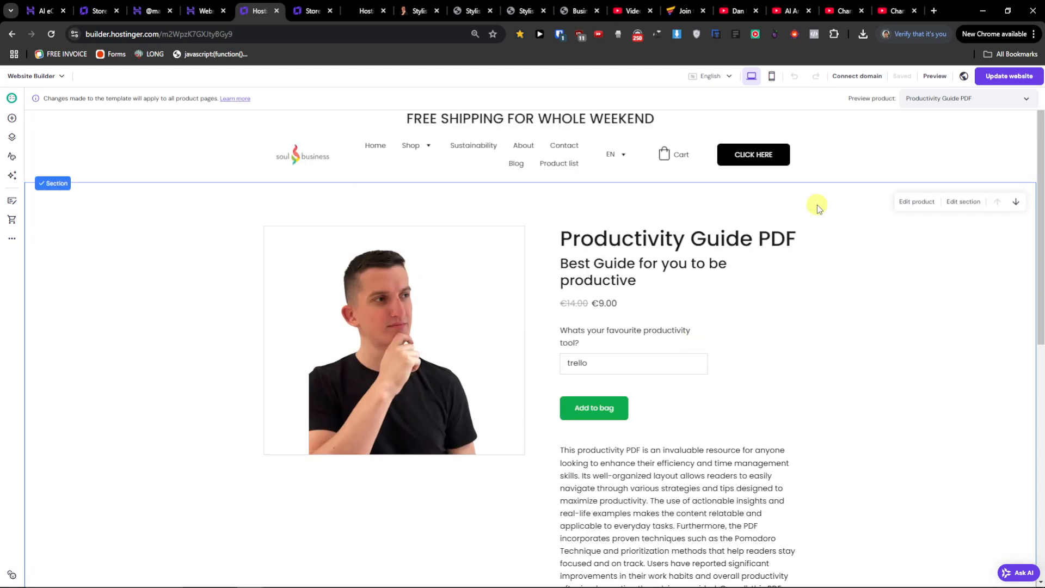
pyautogui.click(588, 410)
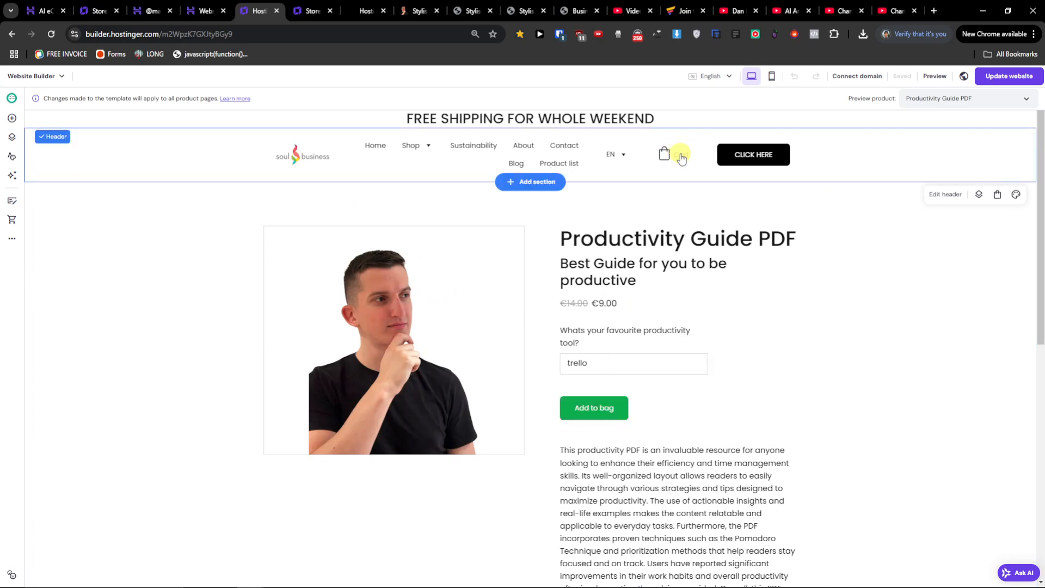
pyautogui.scroll(-2, 626, 370)
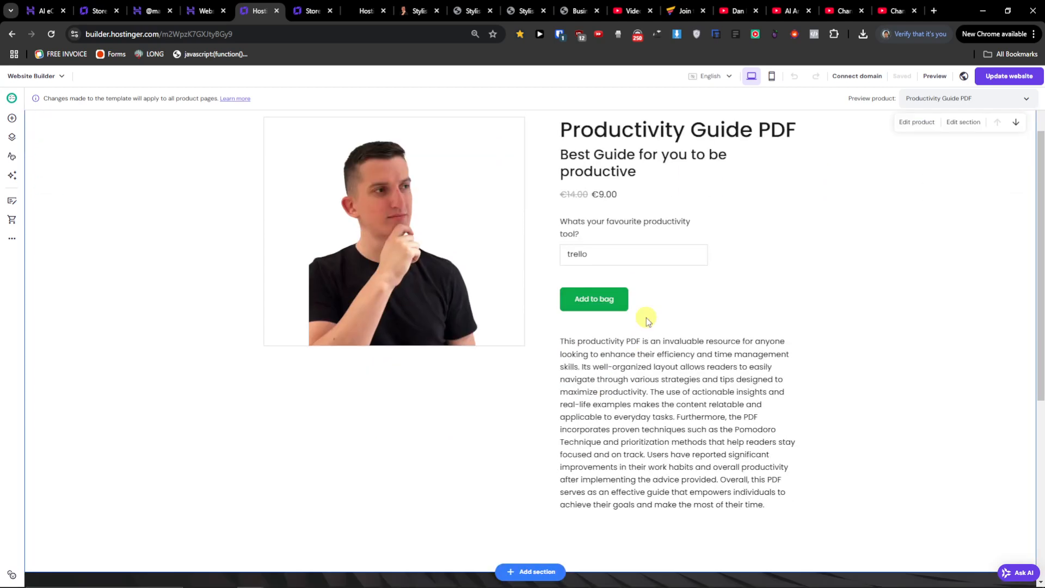
# Publish the website updates and open the published site.
pyautogui.click(977, 77)
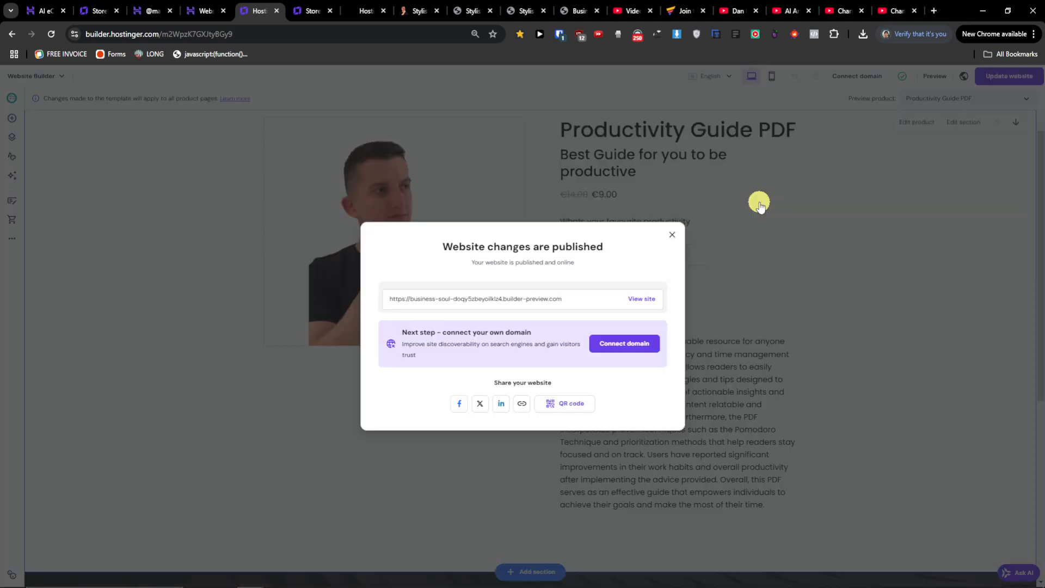
pyautogui.click(644, 297)
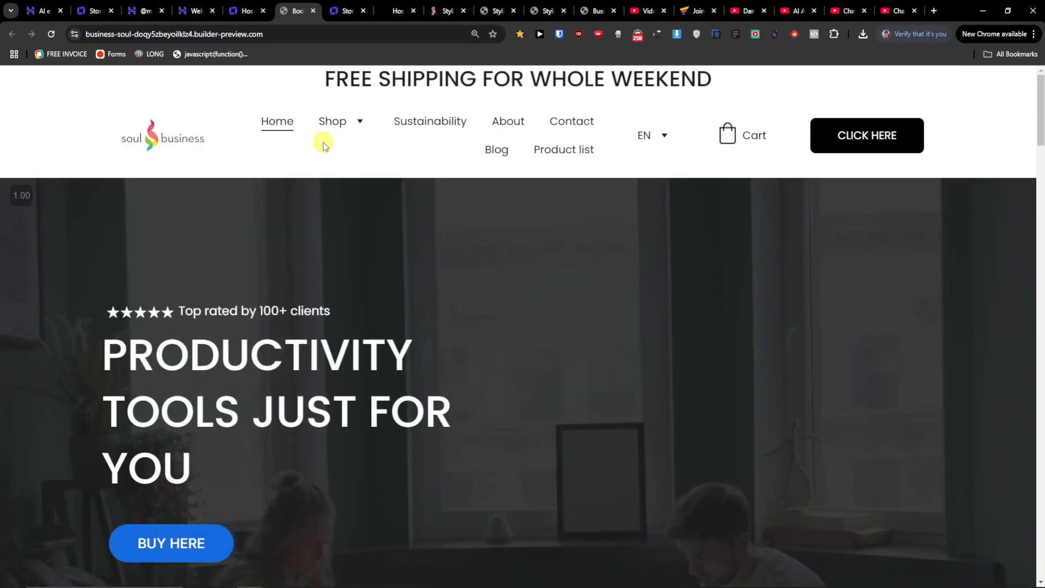
# On the live site, open the Productivity Guide PDF page, enter "trello" in the custom field and add it to the bag.
pyautogui.moveTo(341, 131)
pyautogui.click(346, 154)
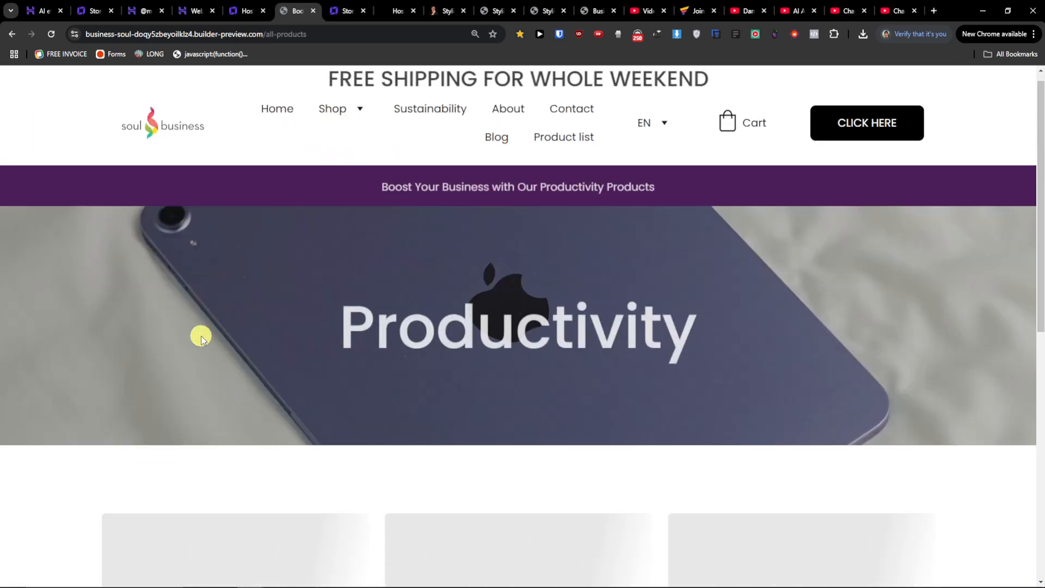
pyautogui.scroll(-6, 201, 337)
pyautogui.click(275, 338)
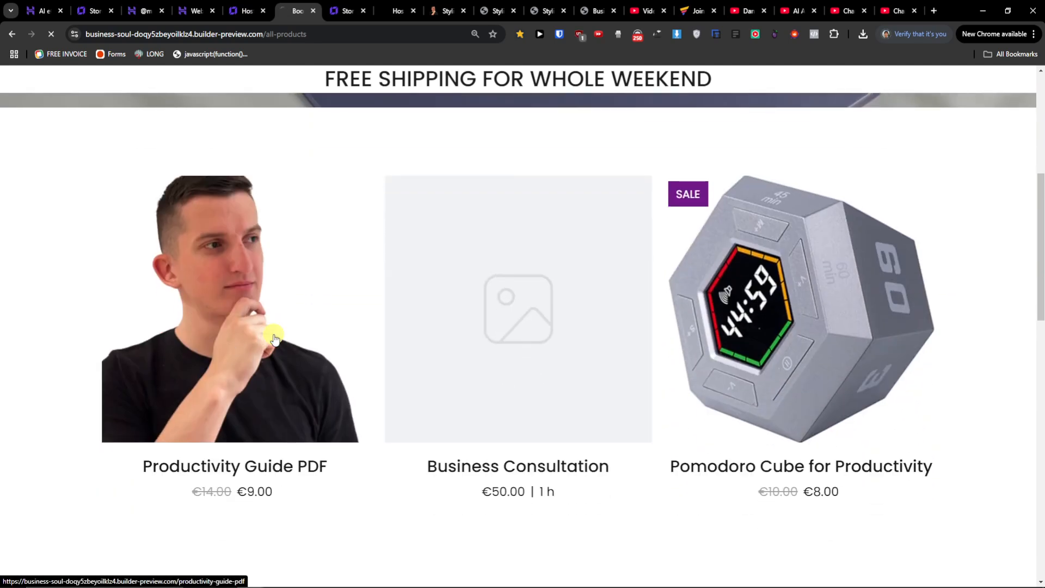
pyautogui.scroll(-2, 610, 362)
pyautogui.click(613, 361)
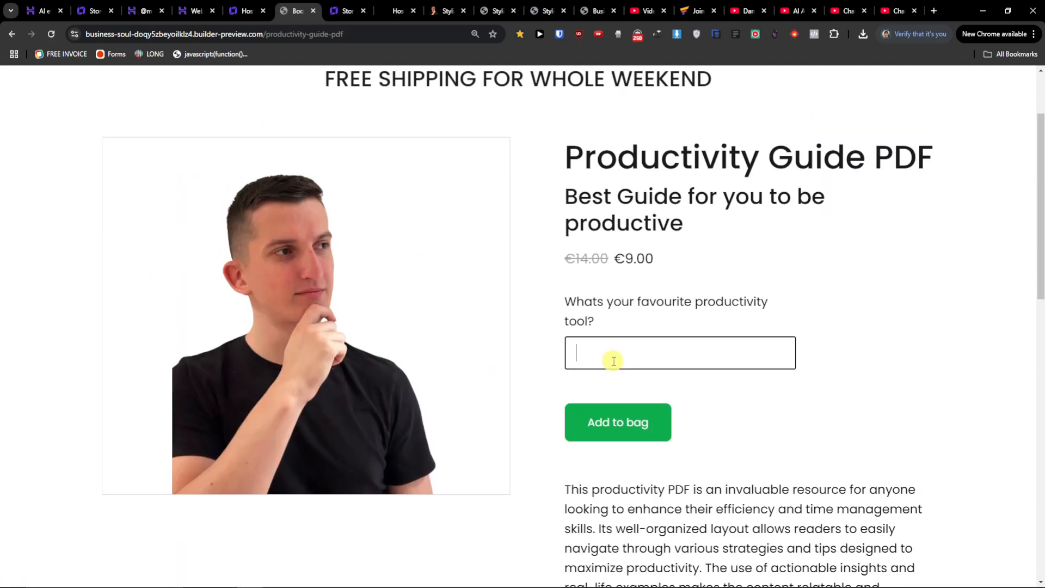
pyautogui.click(595, 406)
# Proceed to checkout and fill in the customer's e-mail address and full name.
pyautogui.click(937, 546)
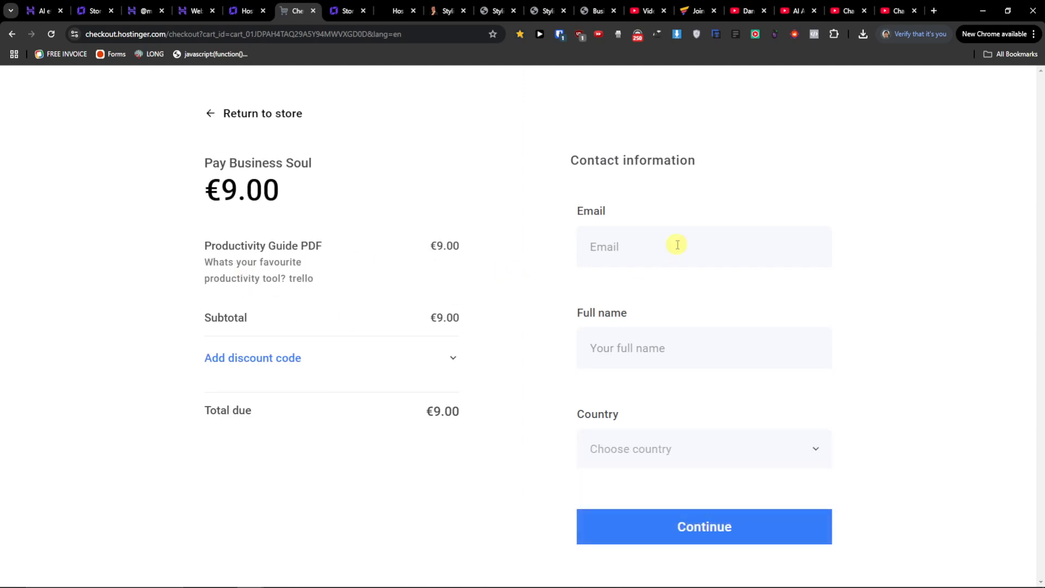
pyautogui.click(624, 246)
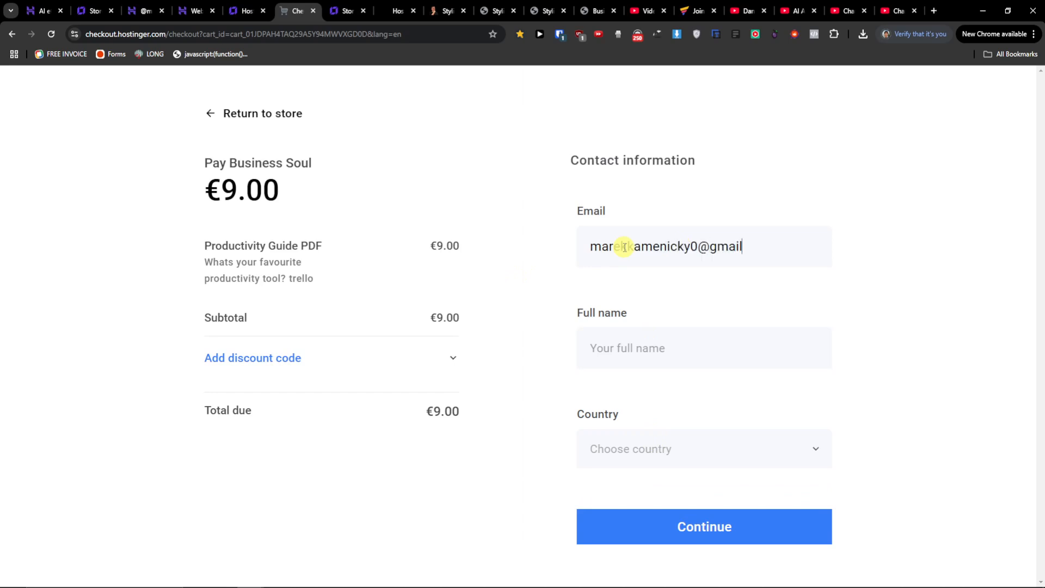
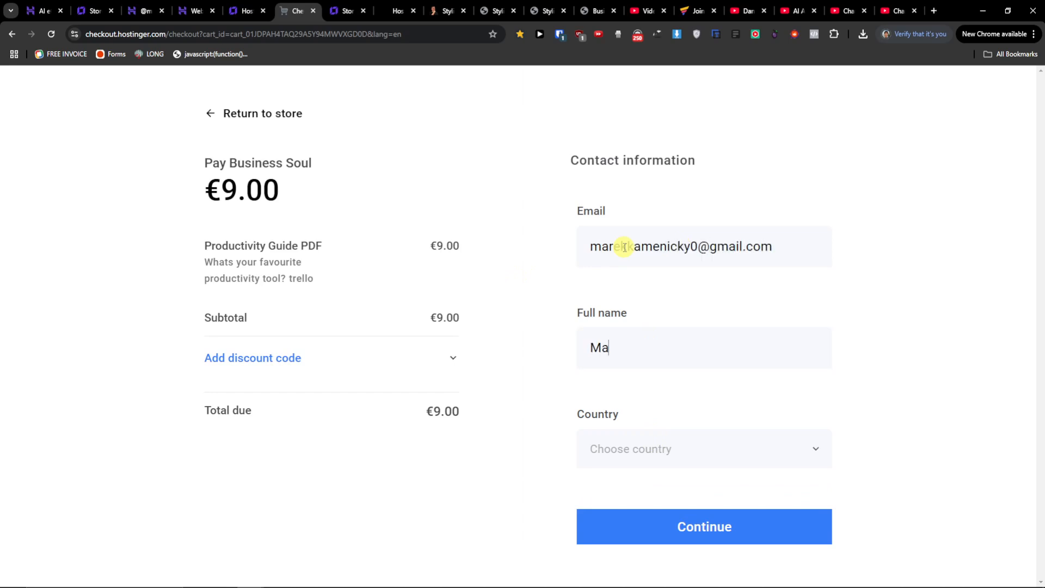
# Choose Afghanistan as the country, complete the test order and close the thank-you message.
pyautogui.click(627, 433)
pyautogui.click(651, 204)
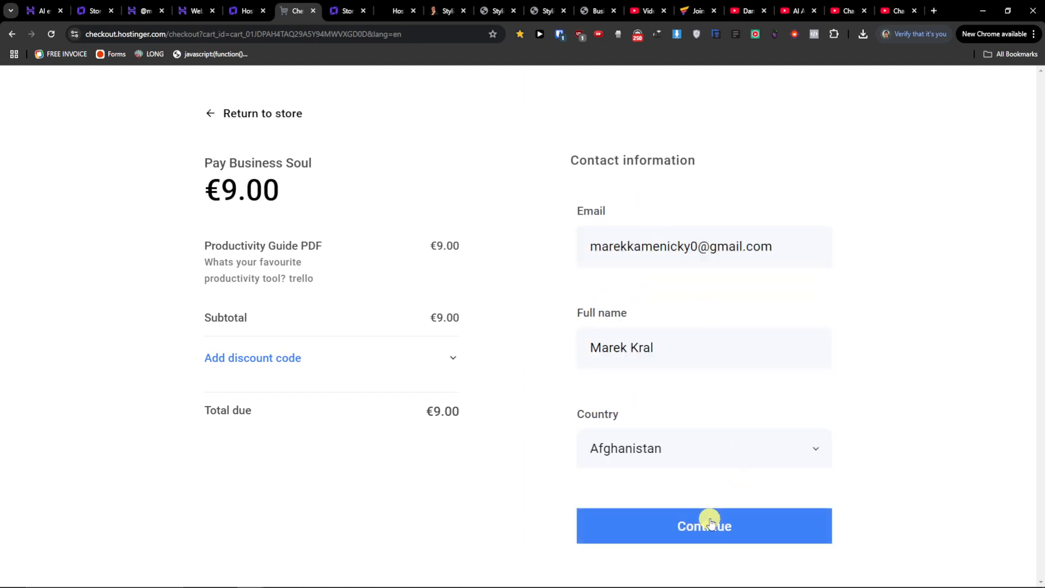
pyautogui.click(711, 521)
pyautogui.click(660, 269)
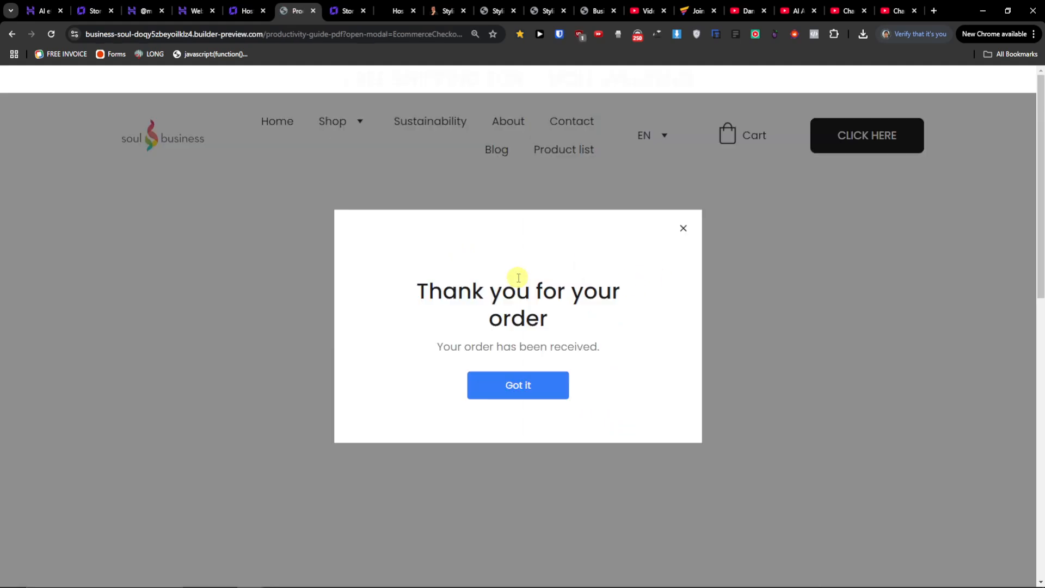
pyautogui.click(528, 384)
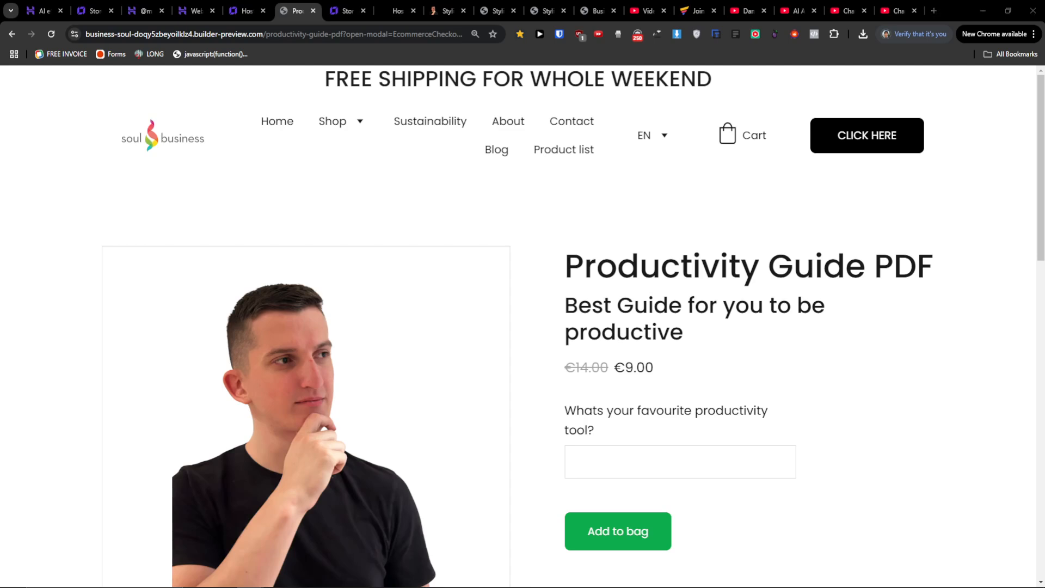
pyautogui.scroll(-2, 669, 375)
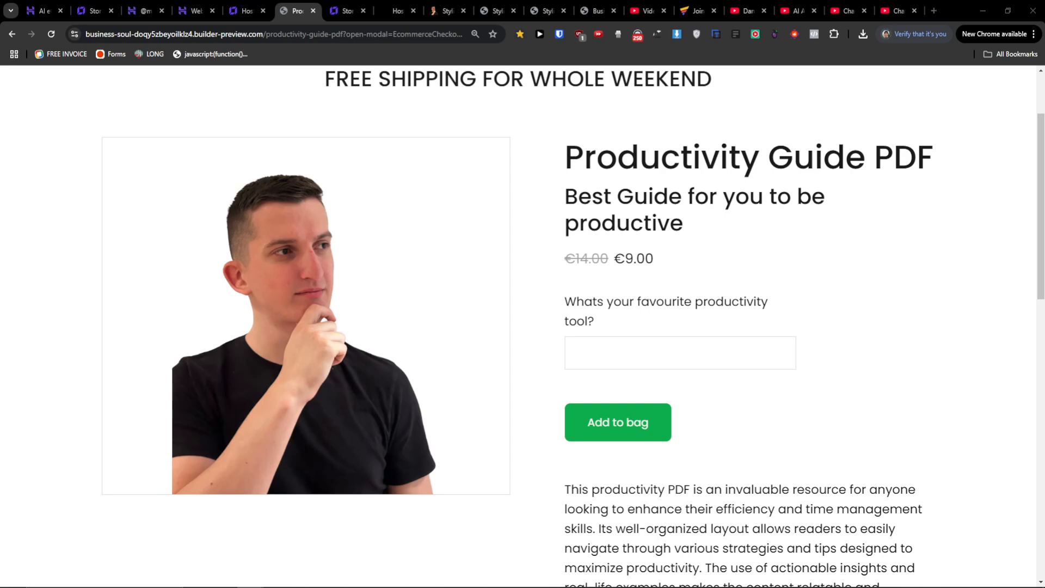
pyautogui.scroll(3, 619, 334)
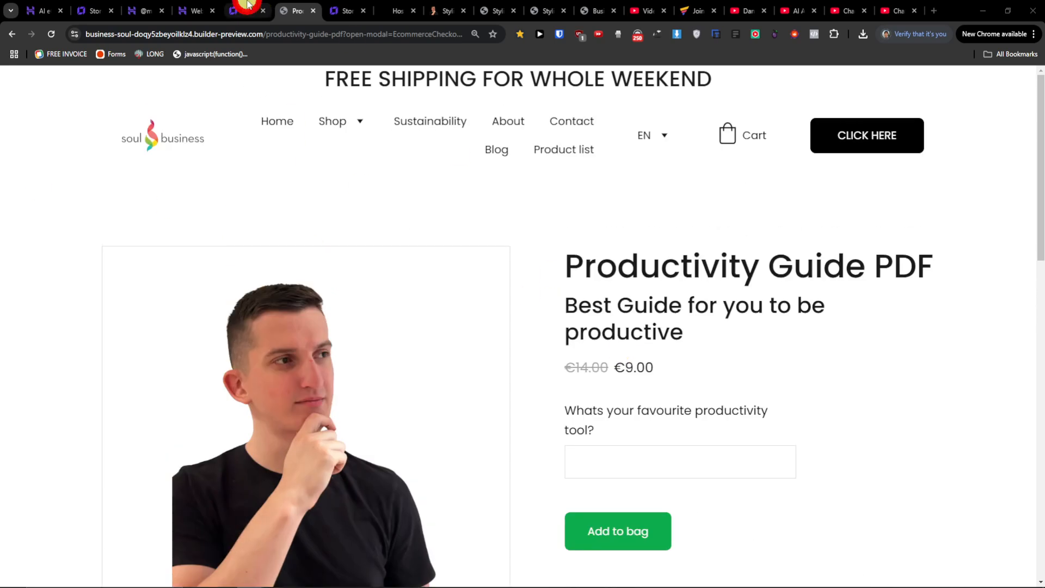
pyautogui.click(246, 10)
pyautogui.click(920, 203)
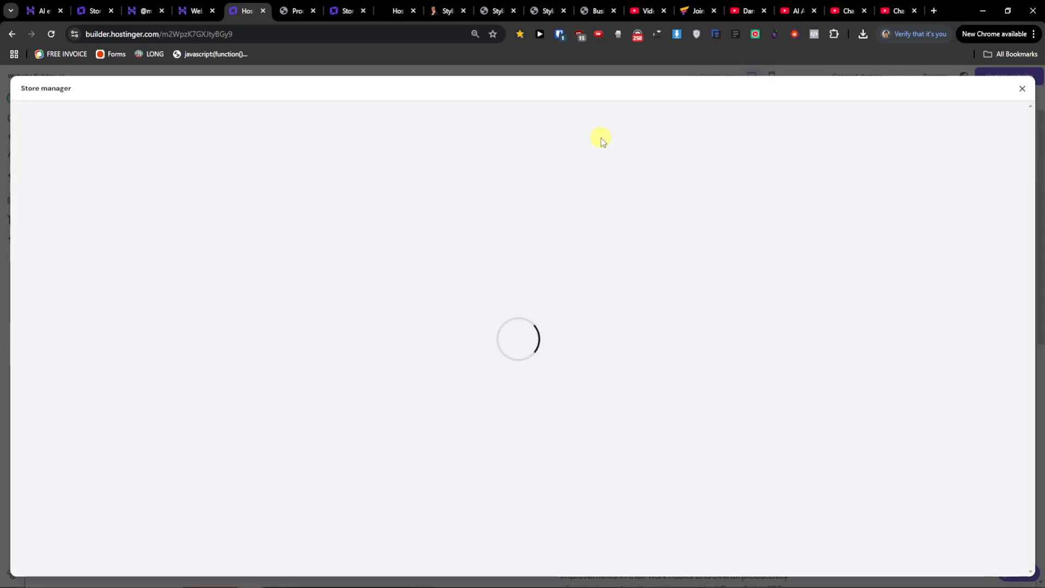
pyautogui.click(1020, 89)
# In the product page section settings, set the image ratio to Portrait and the image corner radius to 25%.
pyautogui.click(971, 203)
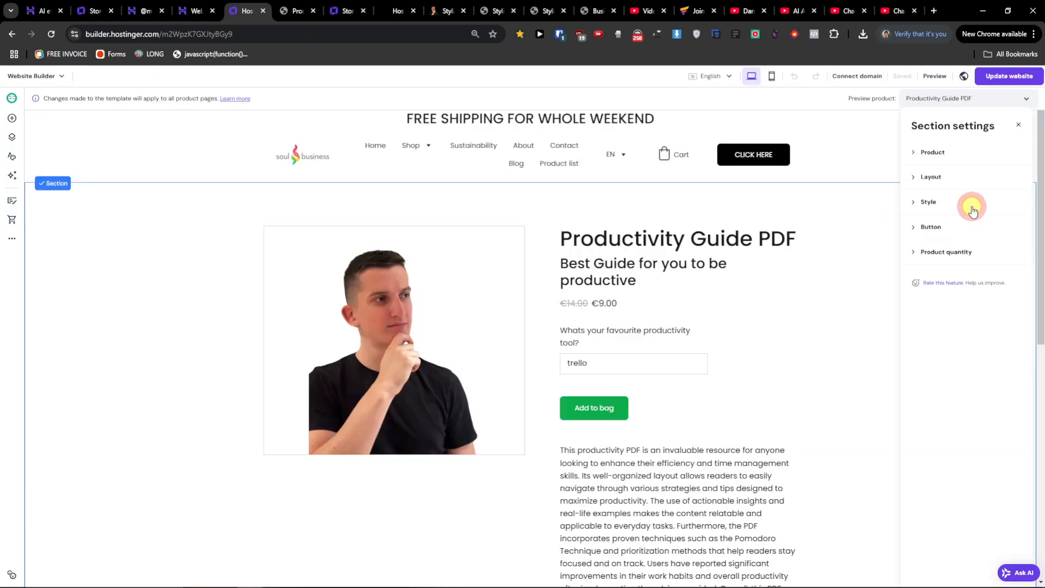
pyautogui.click(945, 153)
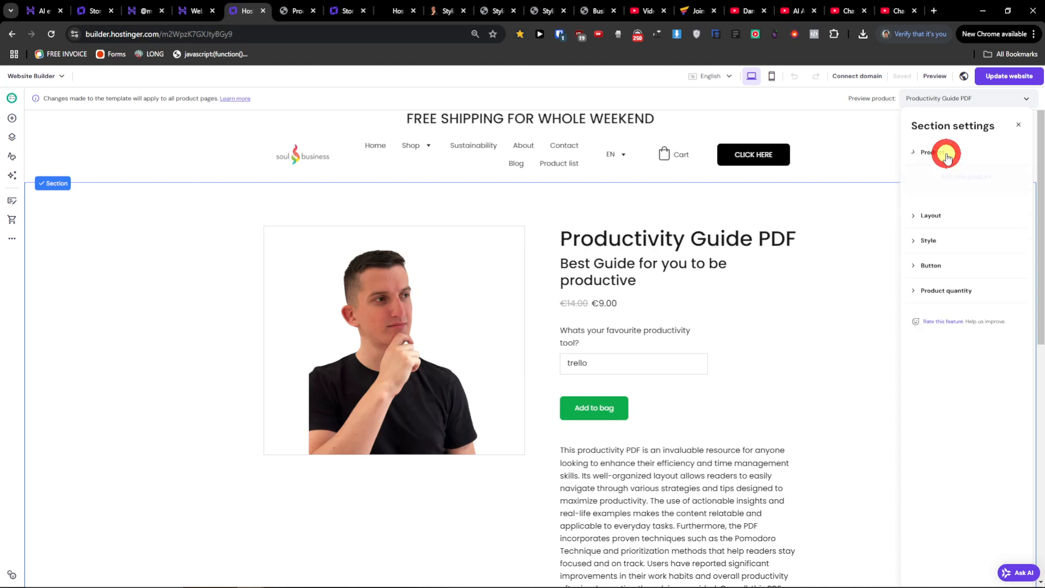
pyautogui.click(954, 217)
pyautogui.click(970, 231)
pyautogui.click(929, 295)
pyautogui.click(940, 226)
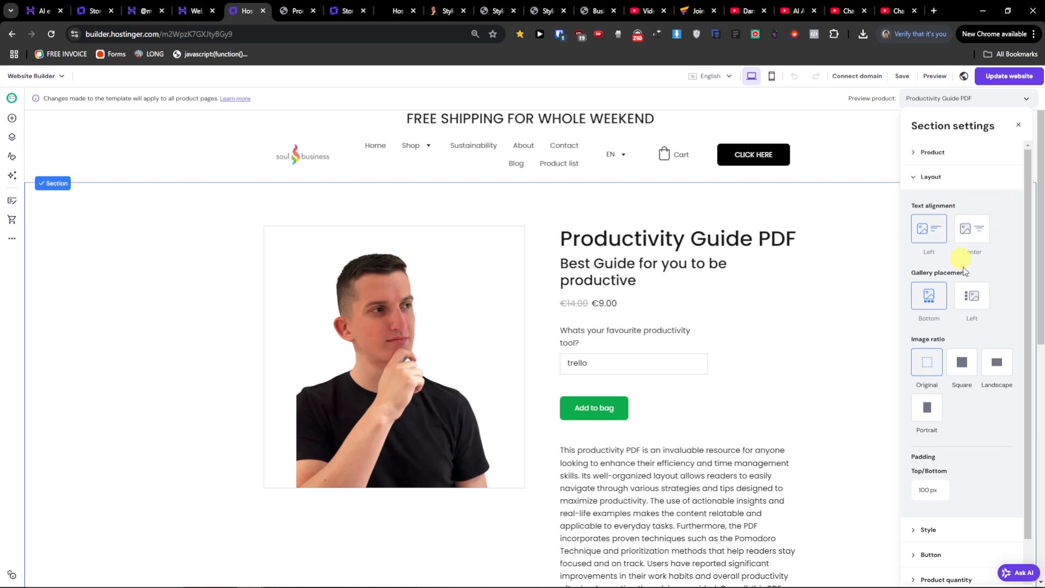
pyautogui.scroll(-1, 957, 283)
pyautogui.click(926, 365)
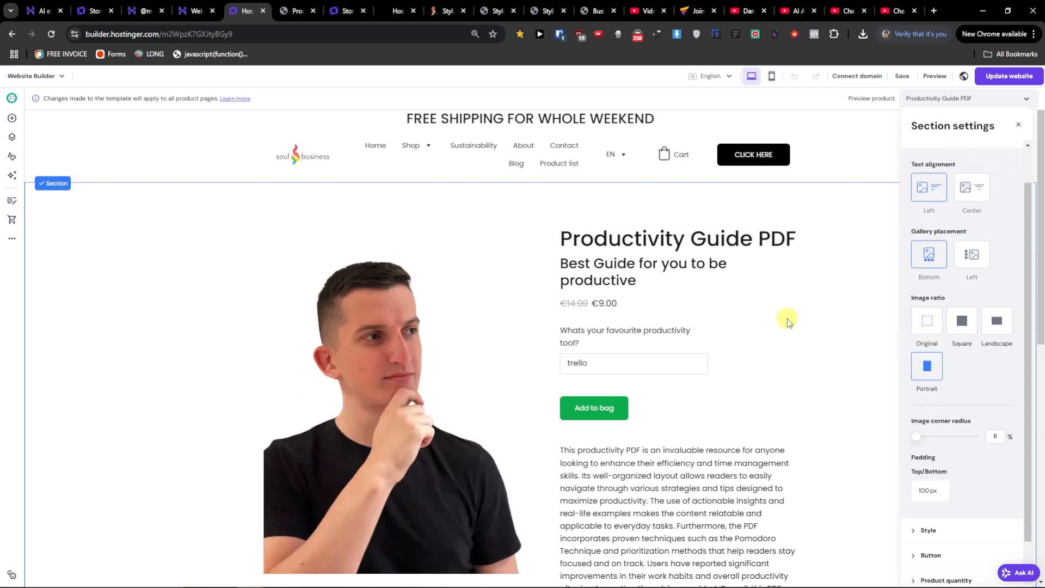
pyautogui.scroll(-2, 787, 318)
pyautogui.scroll(-1, 965, 370)
pyautogui.moveTo(950, 397)
pyautogui.mouseDown()
pyautogui.moveTo(974, 395)
pyautogui.moveTo(924, 390)
pyautogui.moveTo(945, 393)
pyautogui.mouseUp()
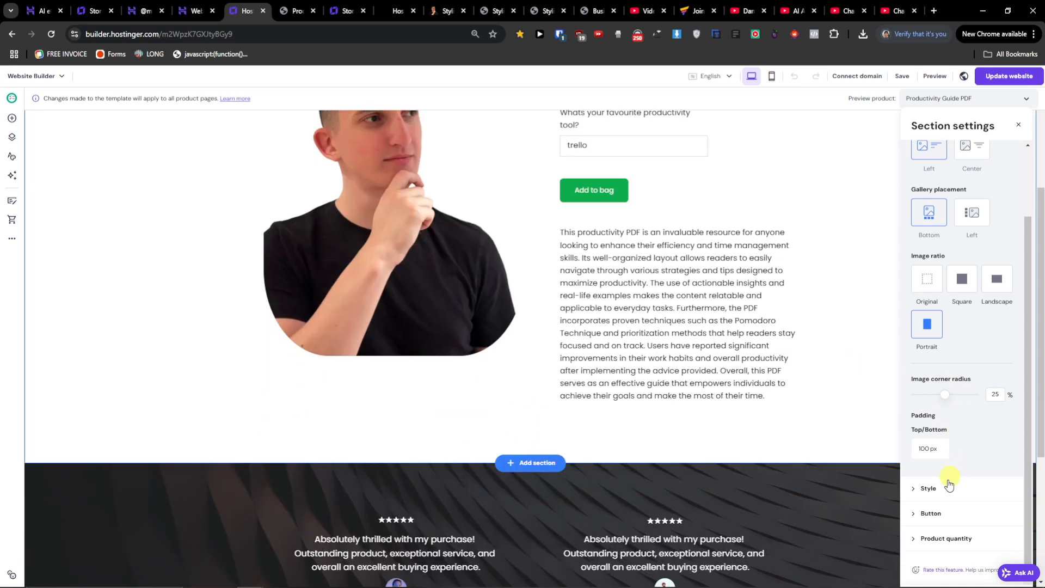
# Switch to Gmail and review the order confirmation e-mail for the Productivity Guide PDF test purchase.
pyautogui.click(927, 488)
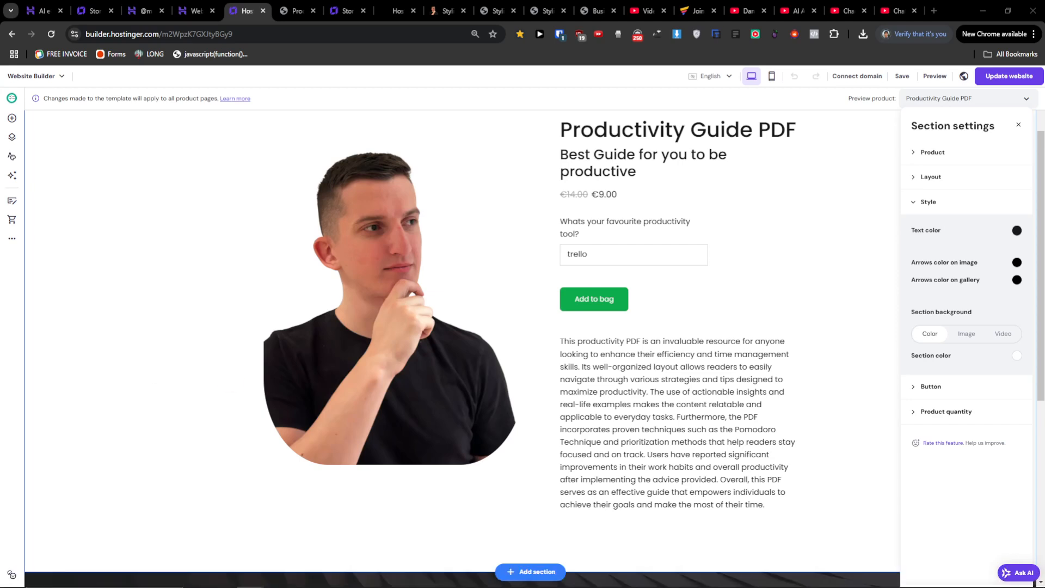
pyautogui.moveTo(0, 41); pyautogui.dragTo(652, 119)
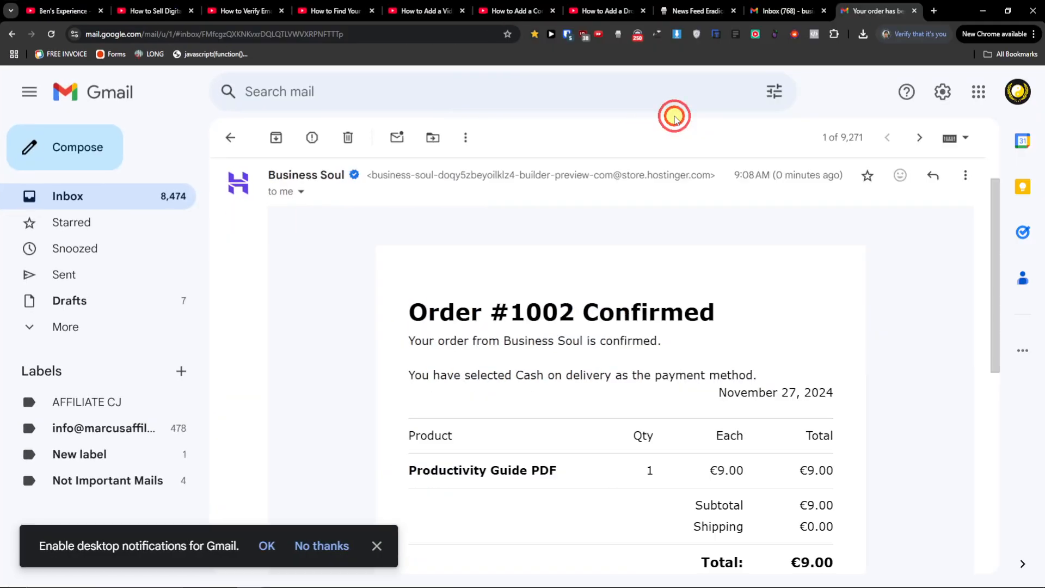
pyautogui.doubleClick(673, 113)
pyautogui.scroll(-2, 612, 326)
pyautogui.moveTo(408, 273); pyautogui.dragTo(694, 272)
pyautogui.click(696, 271)
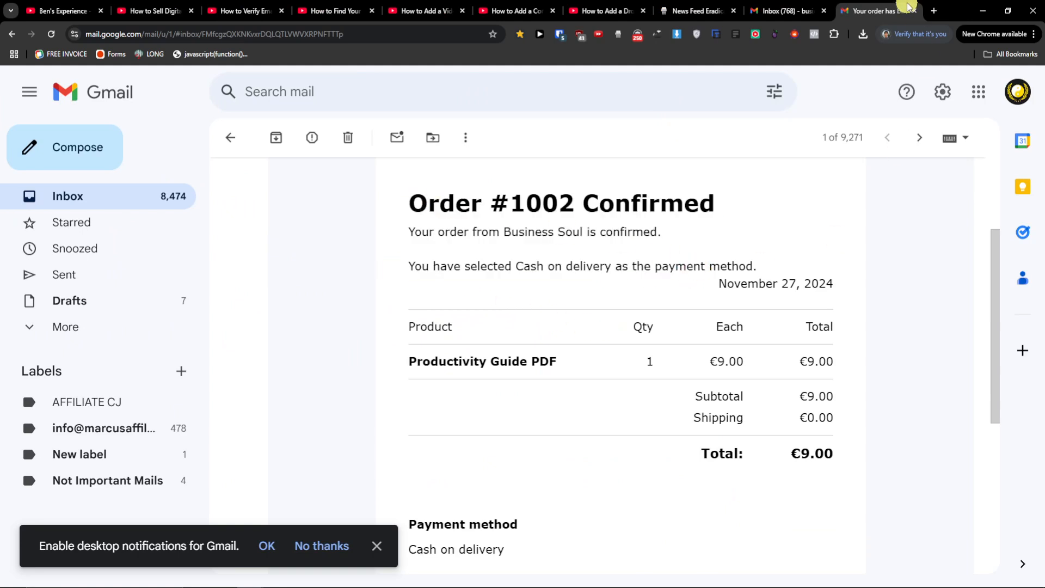
pyautogui.moveTo(947, 13); pyautogui.dragTo(0, 278)
pyautogui.press('super+Down')
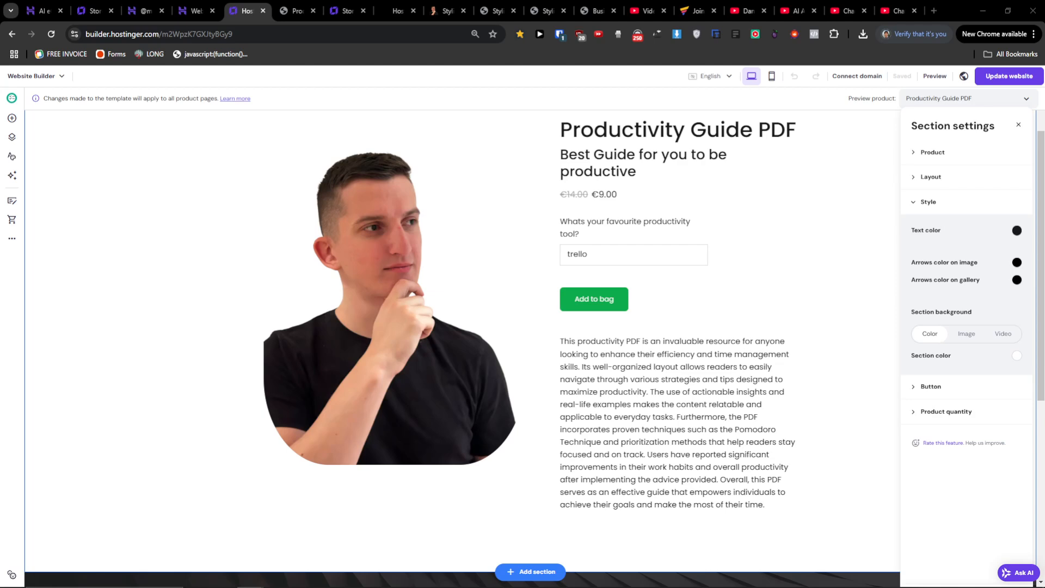
# Change the Add to bag button's normal fill color to black #030000.
pyautogui.click(984, 386)
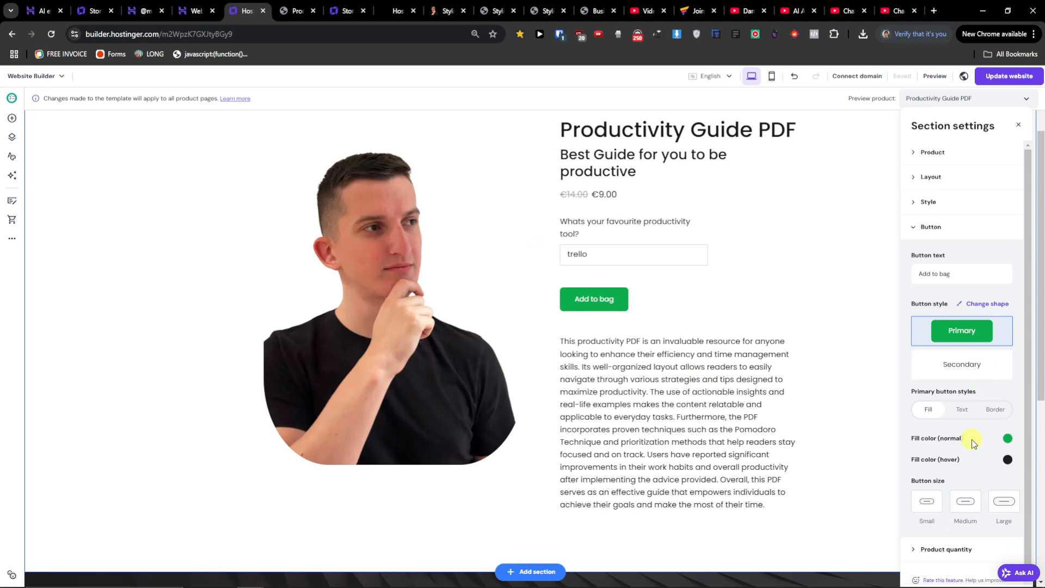
pyautogui.click(1007, 439)
pyautogui.moveTo(862, 438); pyautogui.dragTo(881, 462)
pyautogui.scroll(-1, 968, 485)
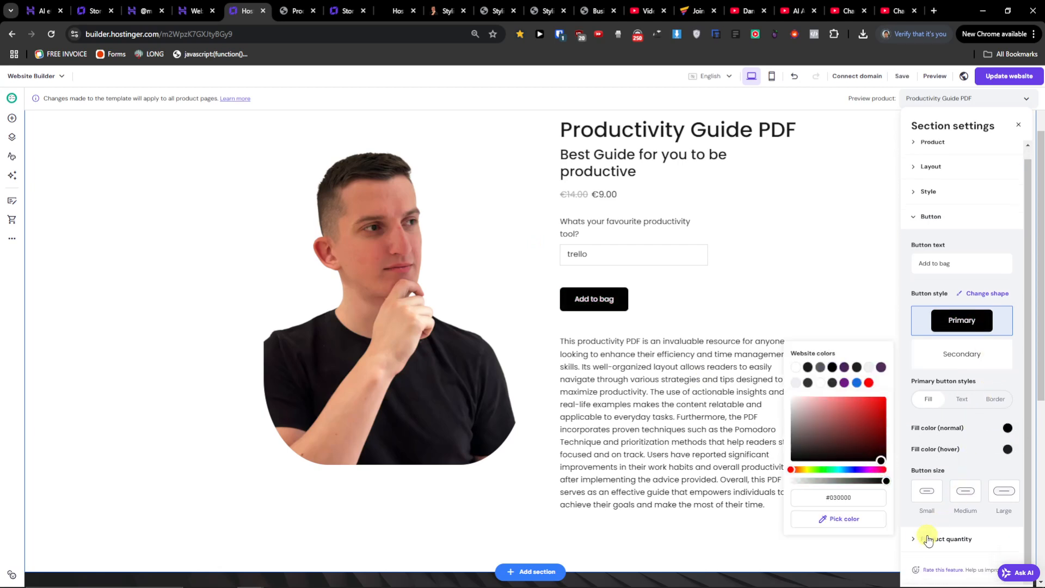
# Open the product quantity settings and review the restyled product section on the page.
pyautogui.click(928, 539)
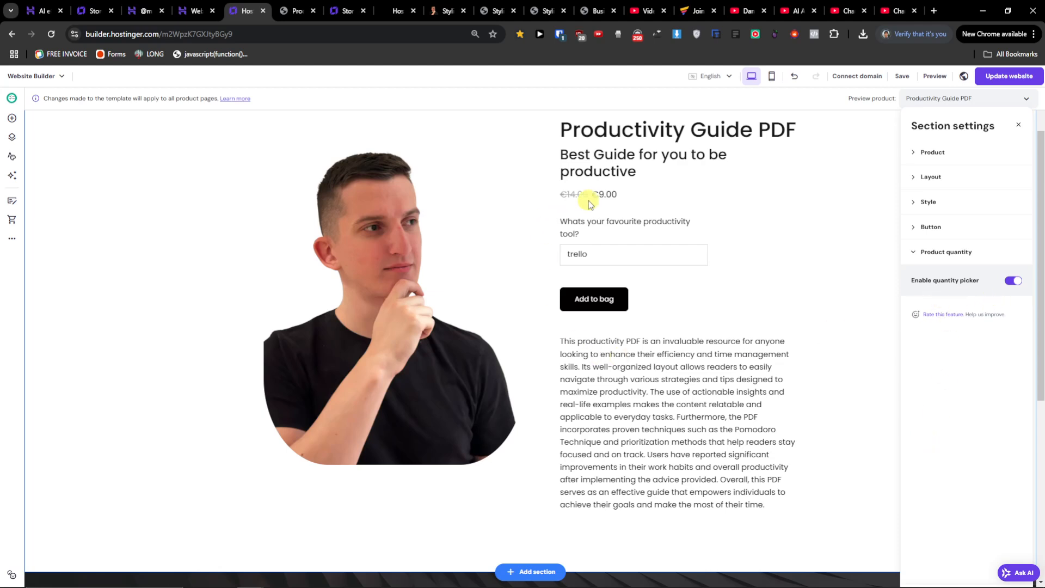
pyautogui.click(669, 335)
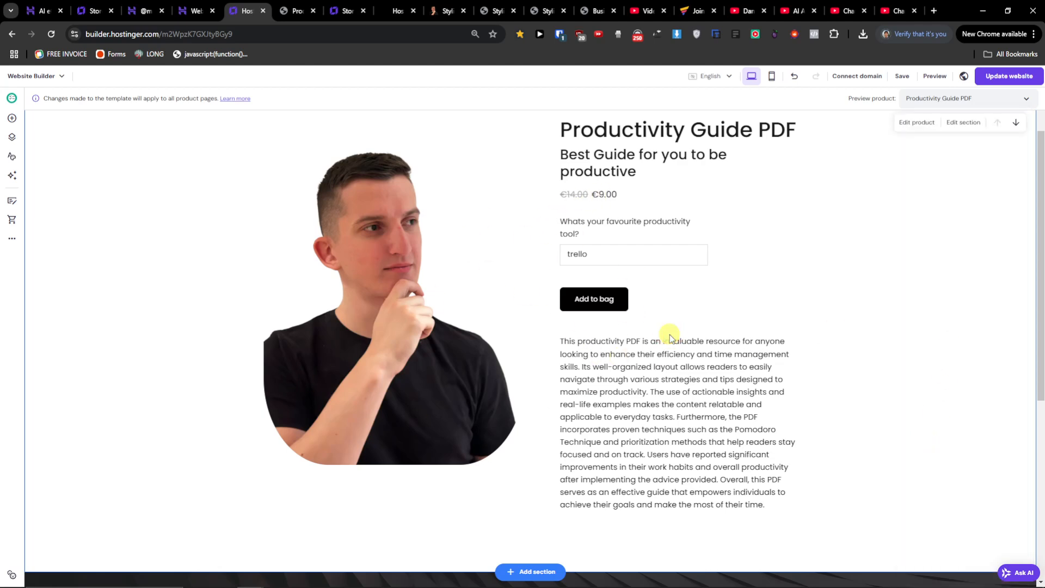
pyautogui.scroll(2, 669, 334)
pyautogui.scroll(-2, 670, 338)
pyautogui.moveTo(689, 583)
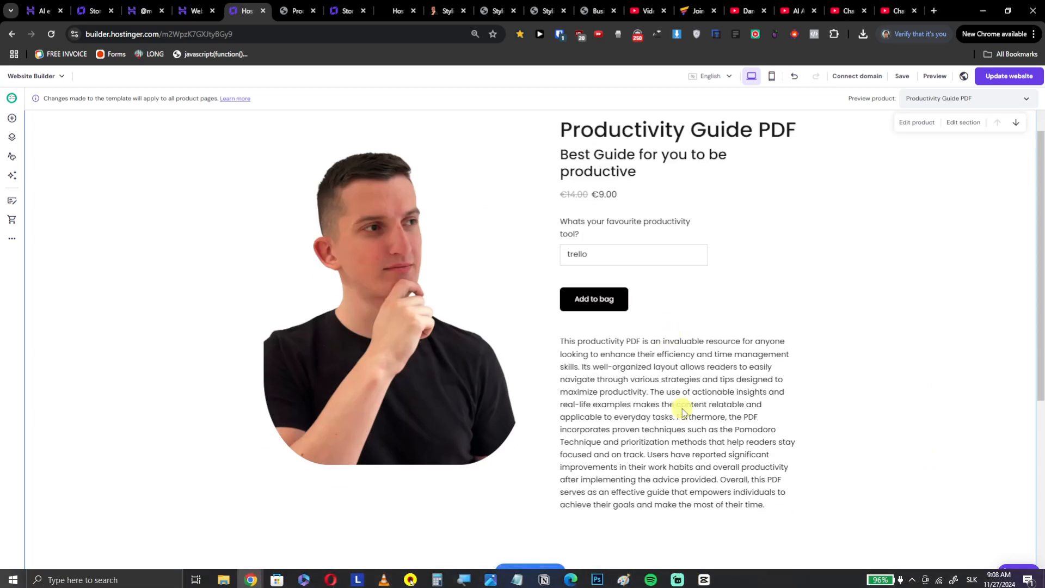
pyautogui.scroll(2, 681, 408)
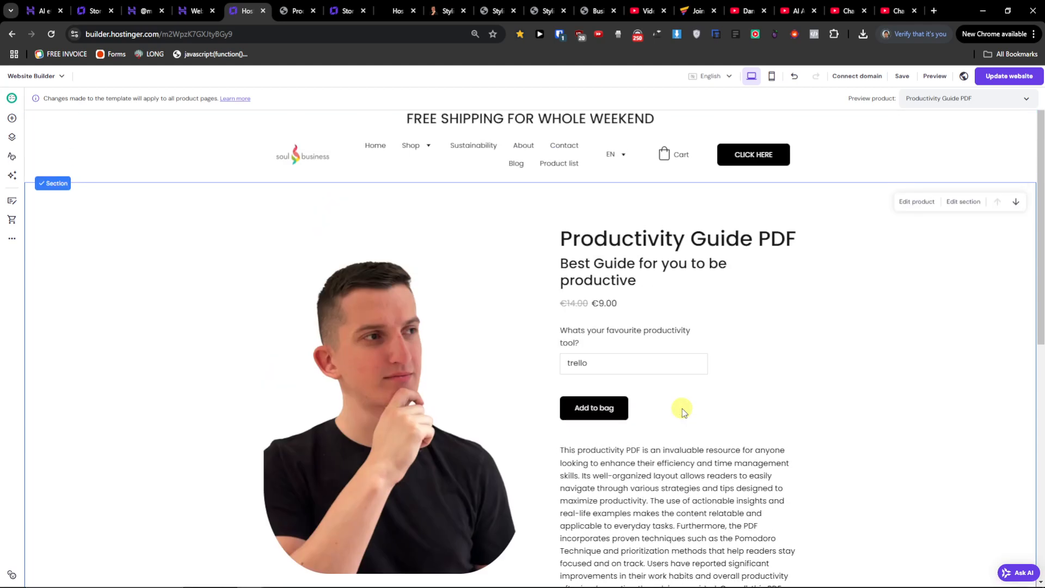